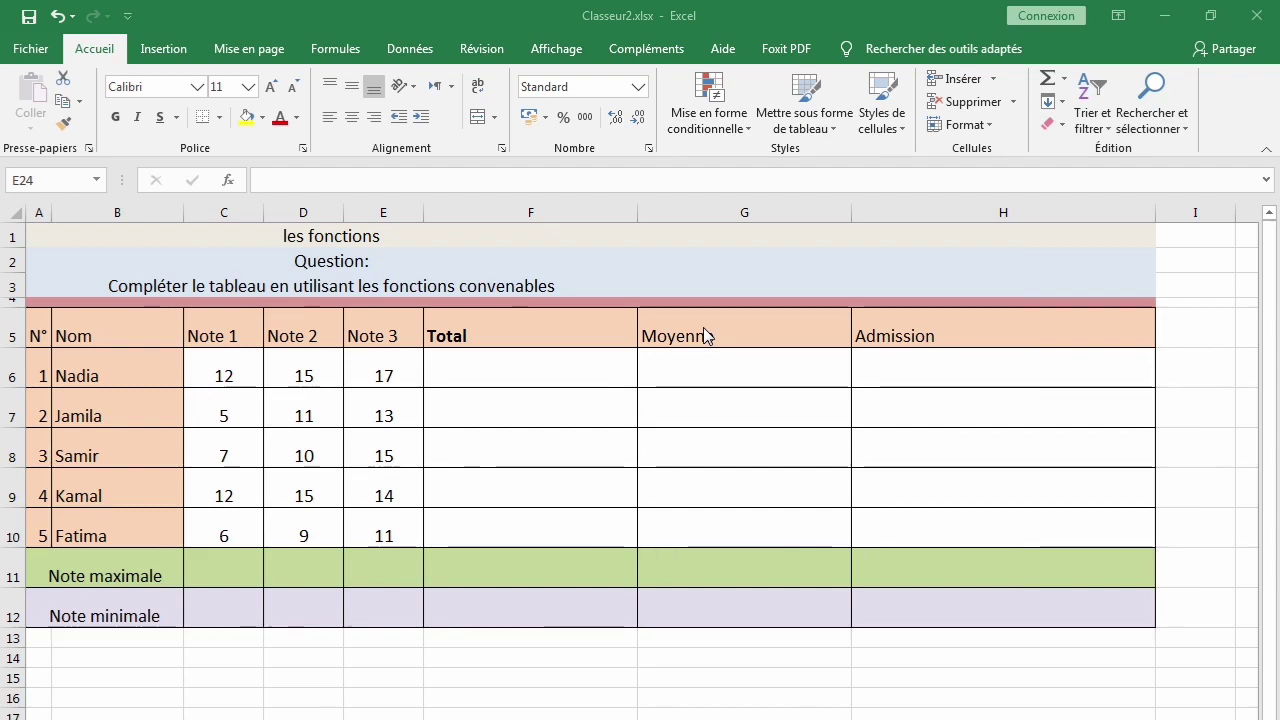
click(880, 283)
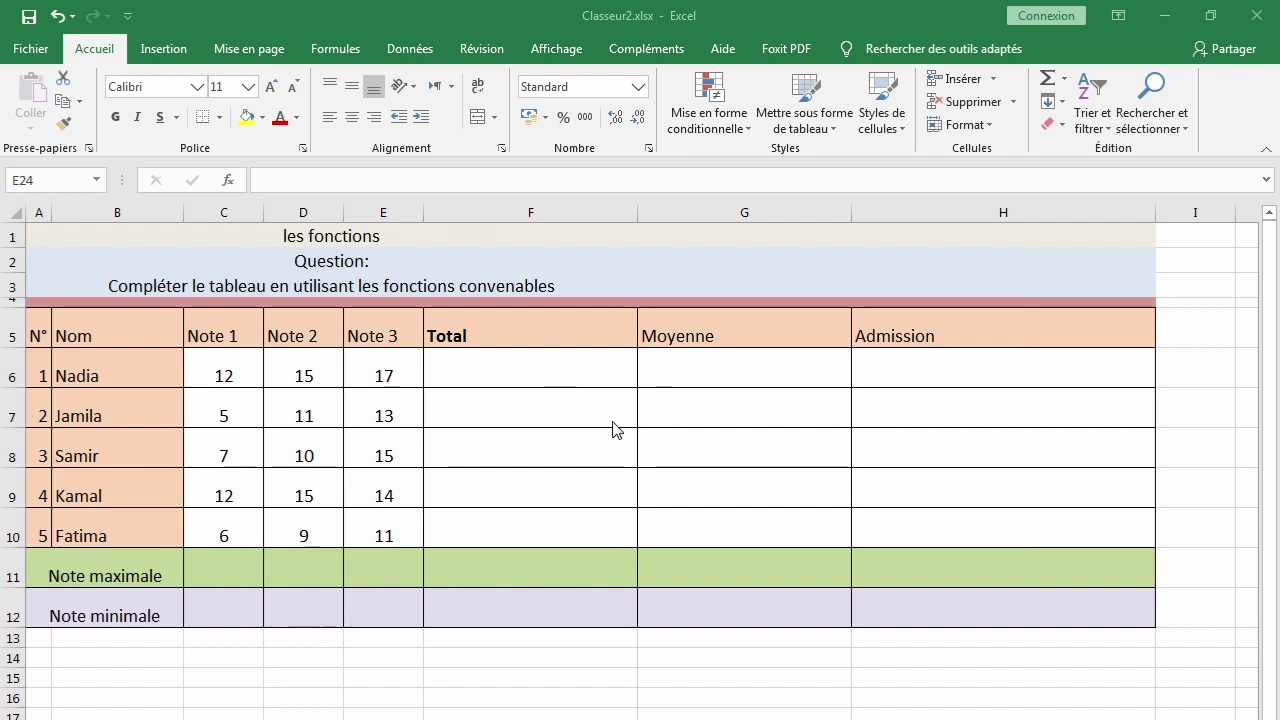
- Insert the SOMME function in cell F6, picking it from the recently used functions category
click(517, 371)
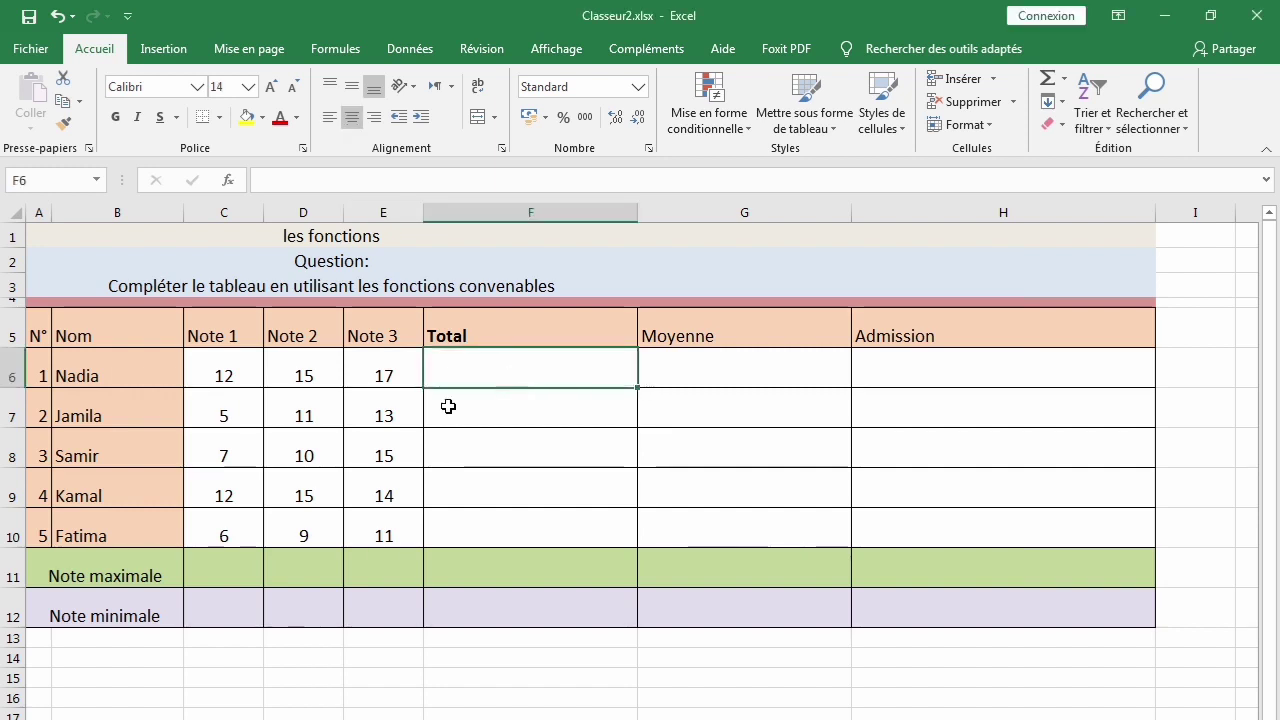
click(231, 181)
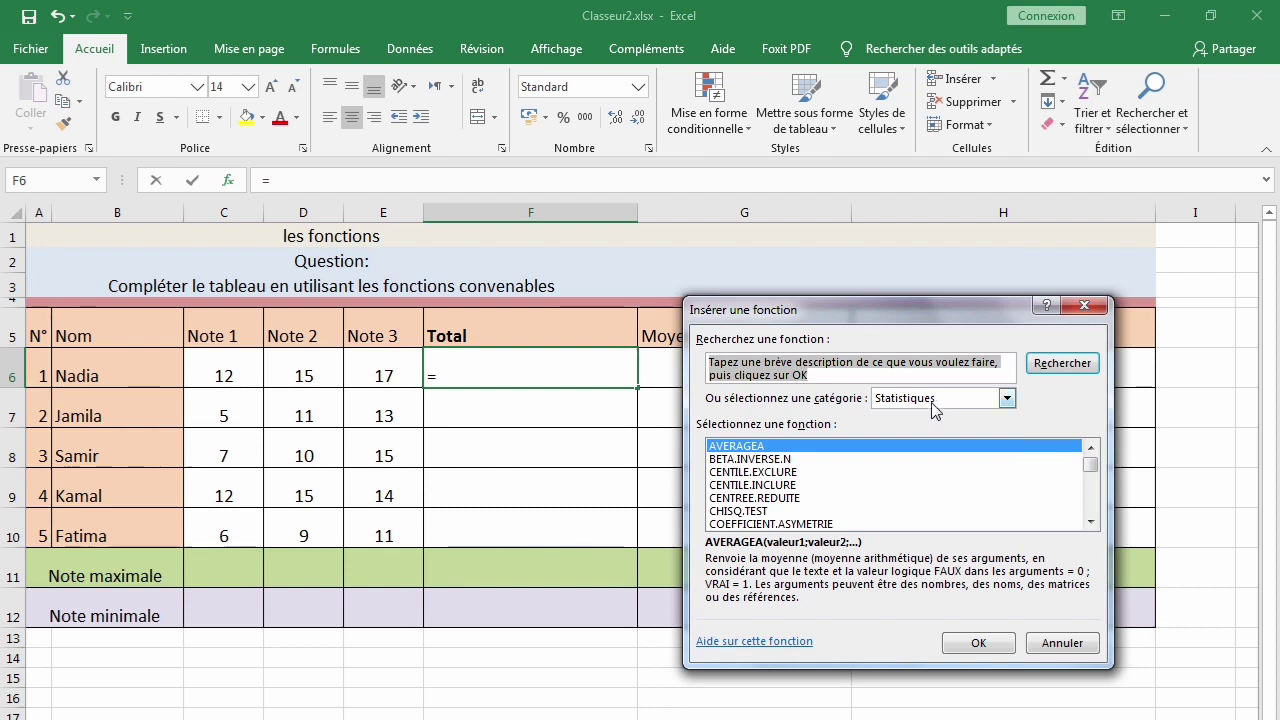
text(s)
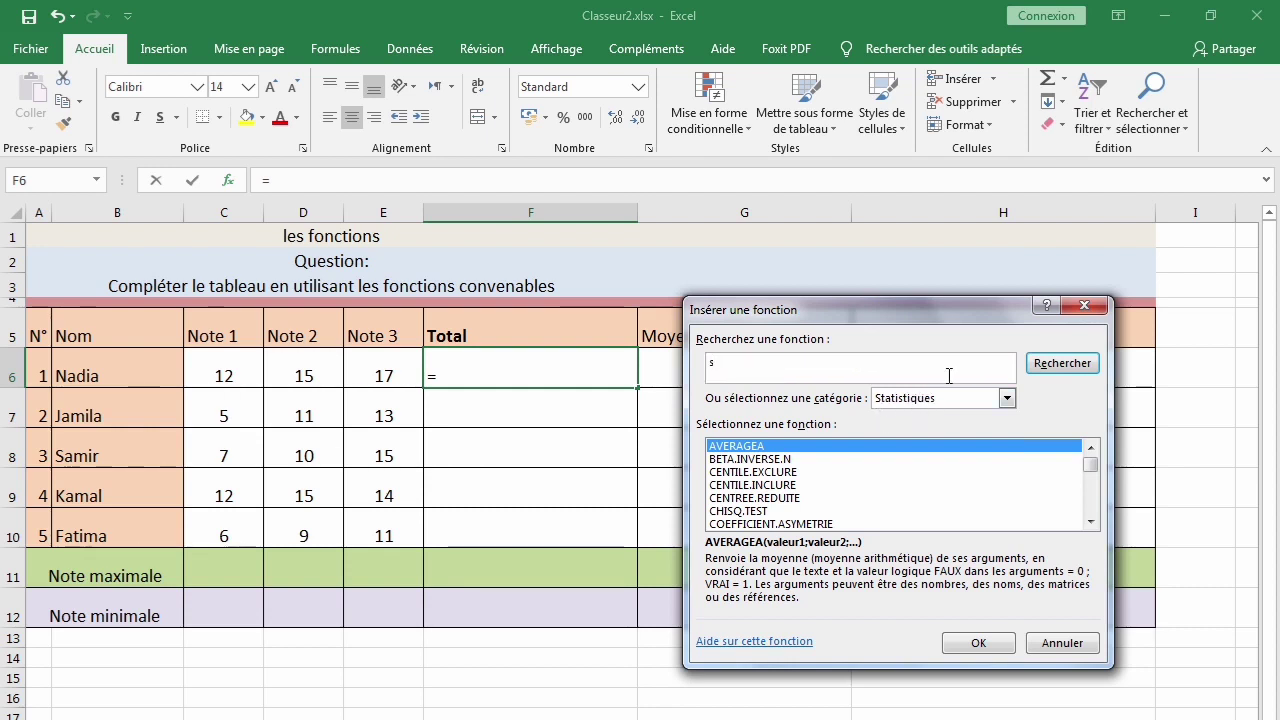
key(BackSpace)
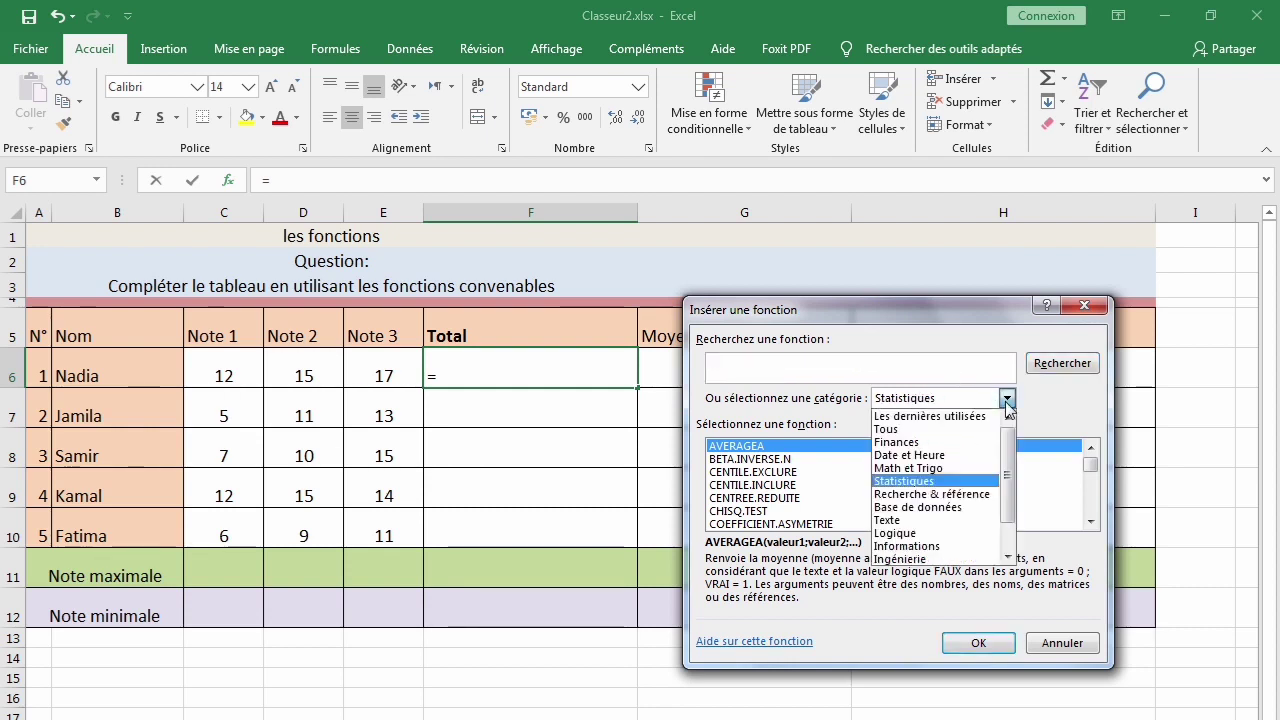
click(1006, 398)
click(978, 416)
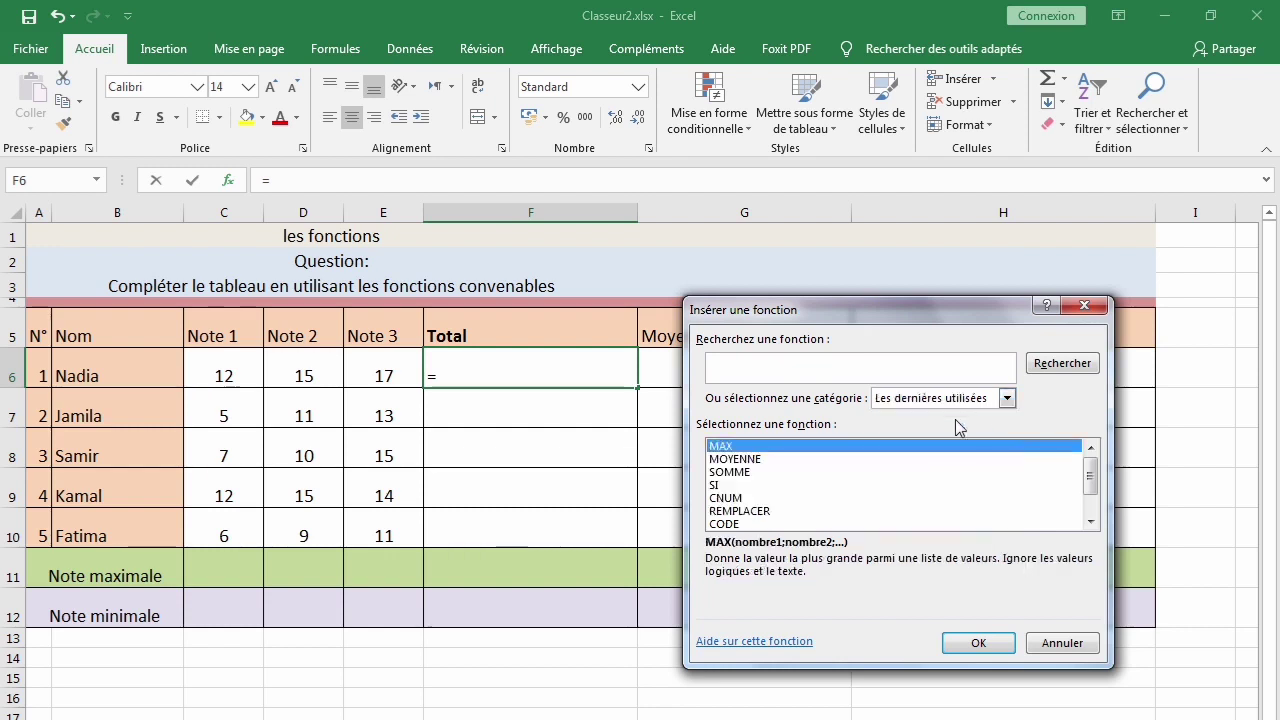
click(735, 474)
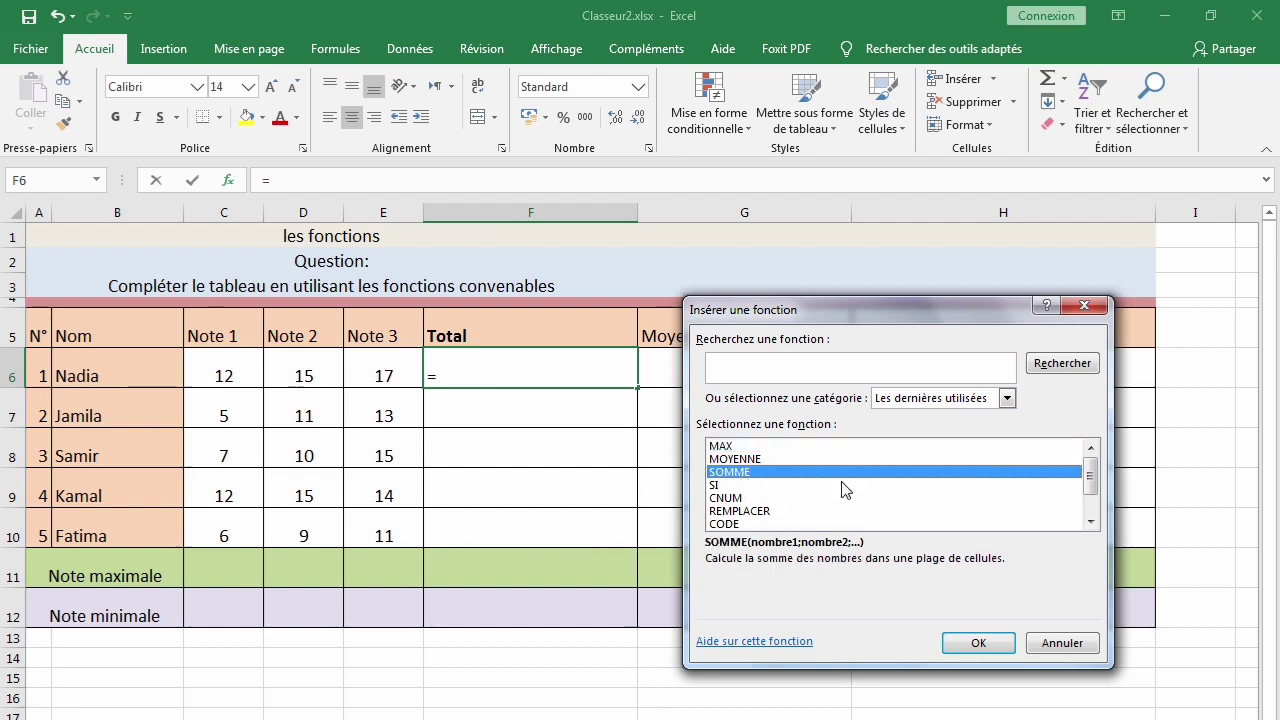
click(979, 643)
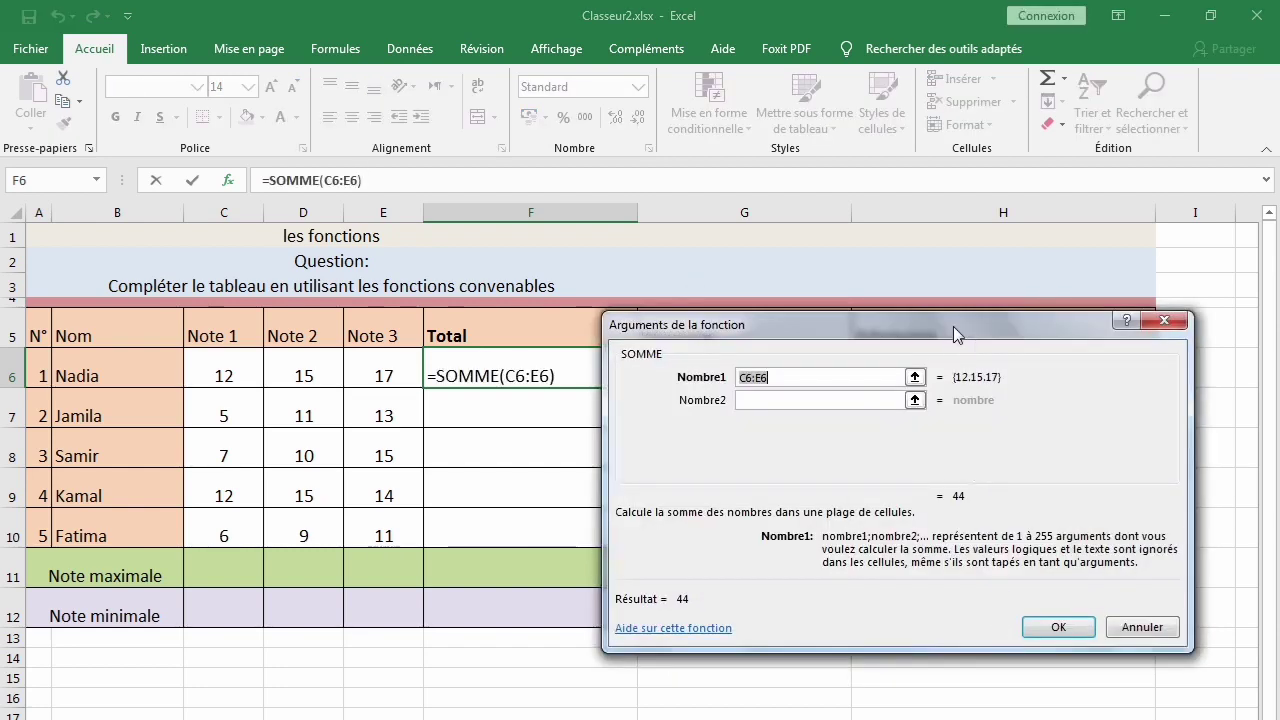
- Set the first SOMME argument to the three notes in C6:E6 and confirm the formula
drag(953, 326, 768, 425)
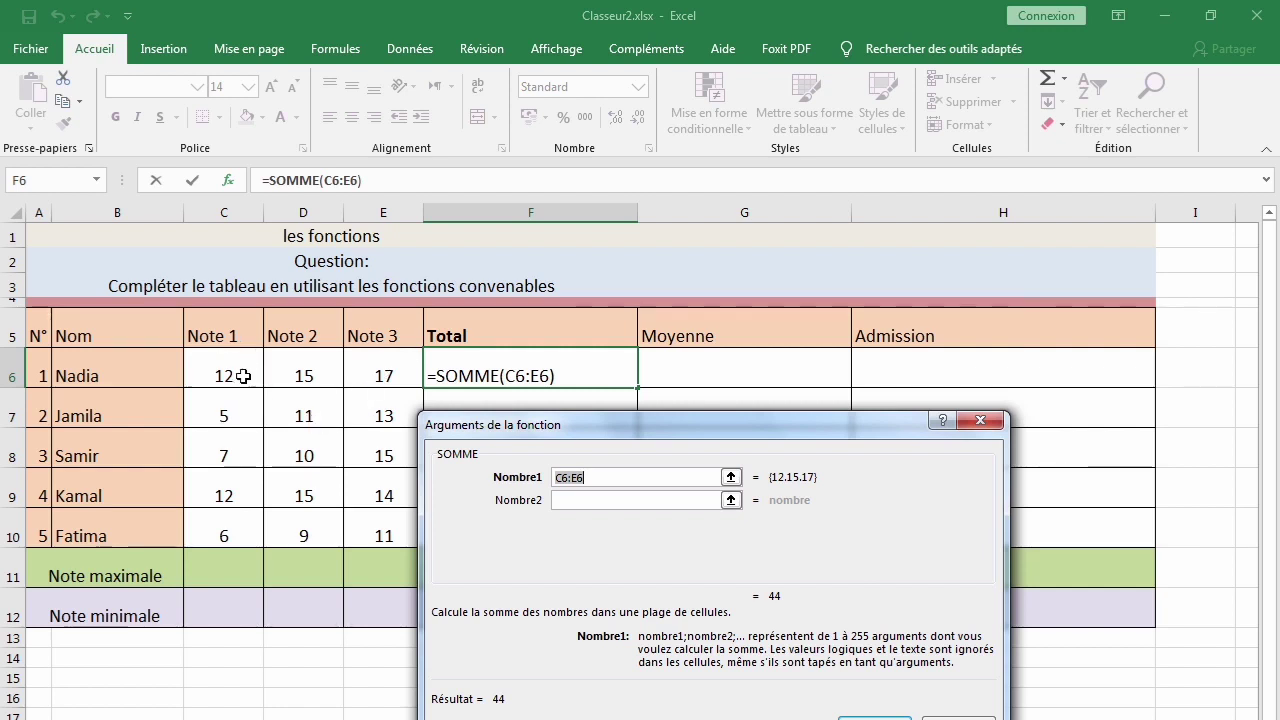
drag(243, 376, 384, 388)
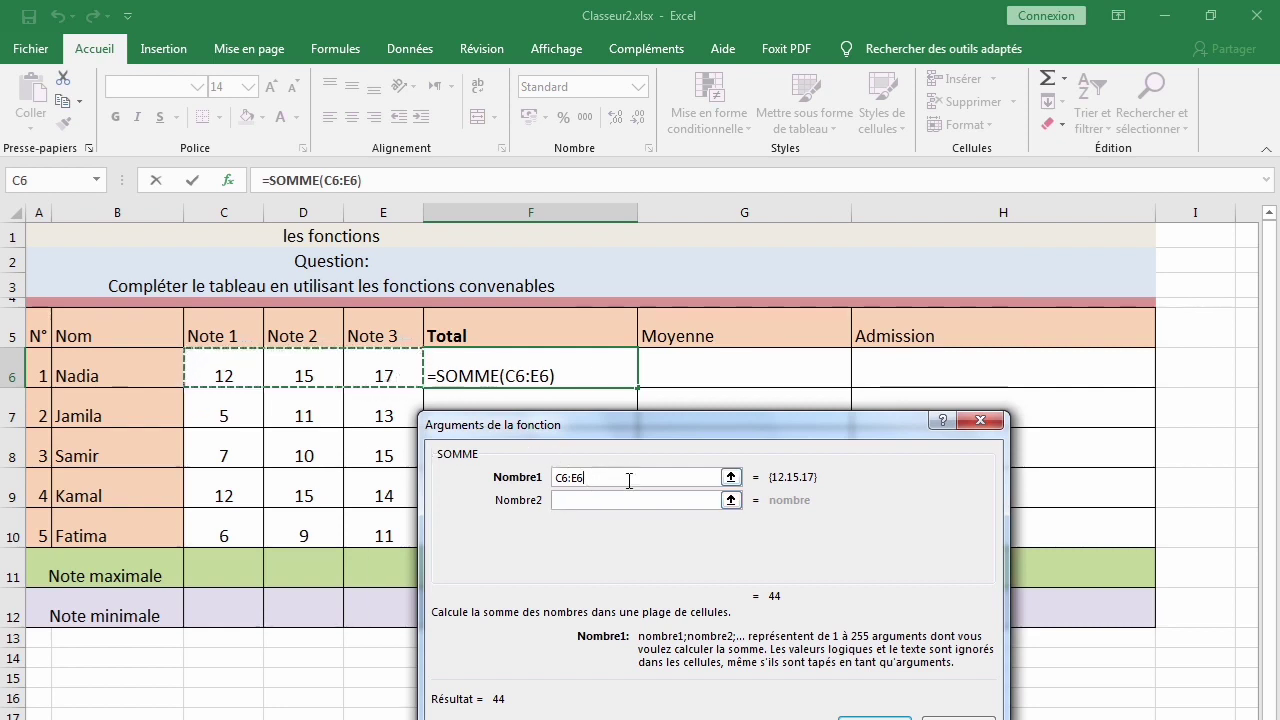
drag(775, 420, 778, 330)
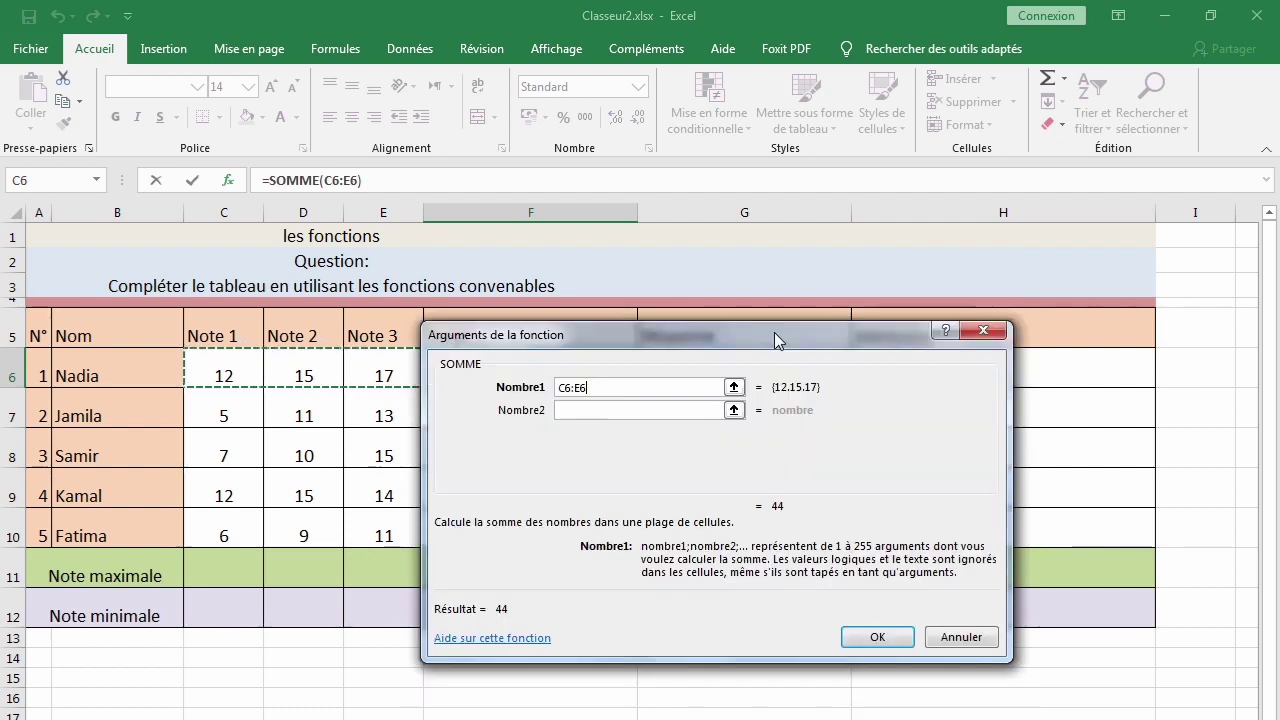
click(880, 638)
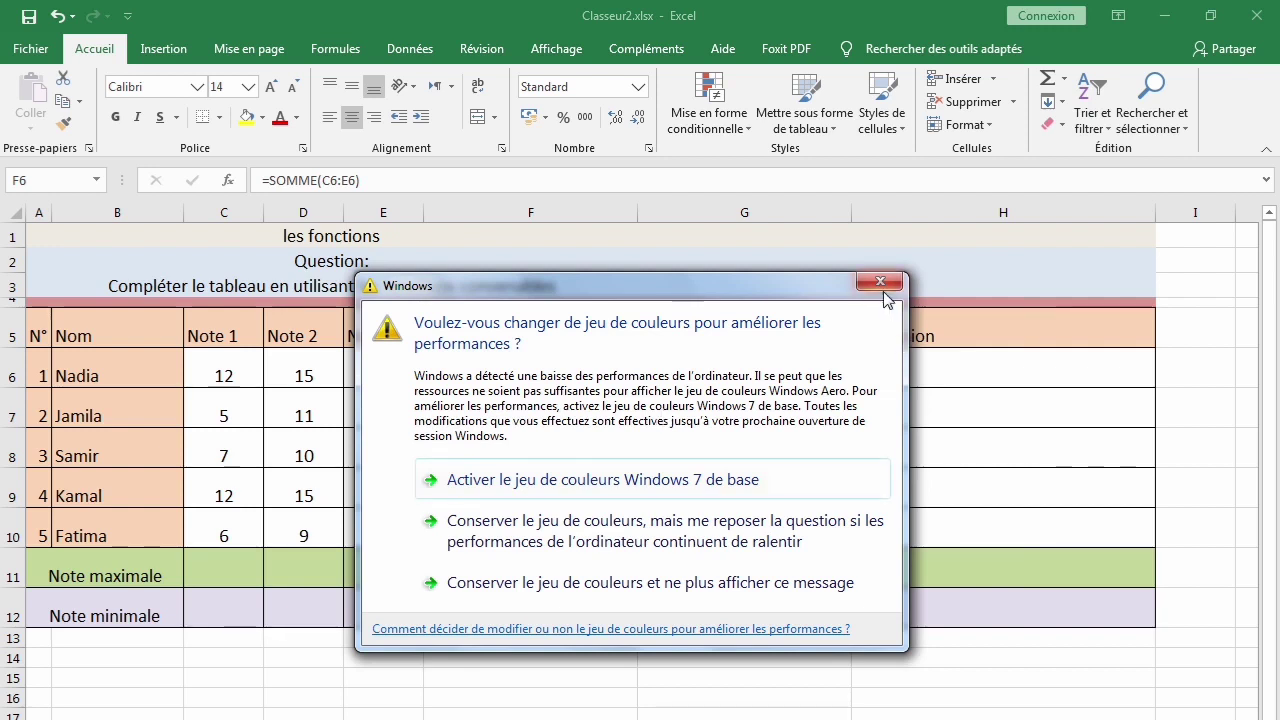
- Dismiss the Windows colour scheme prompt and copy the Total formula from F6 down to F10
click(880, 283)
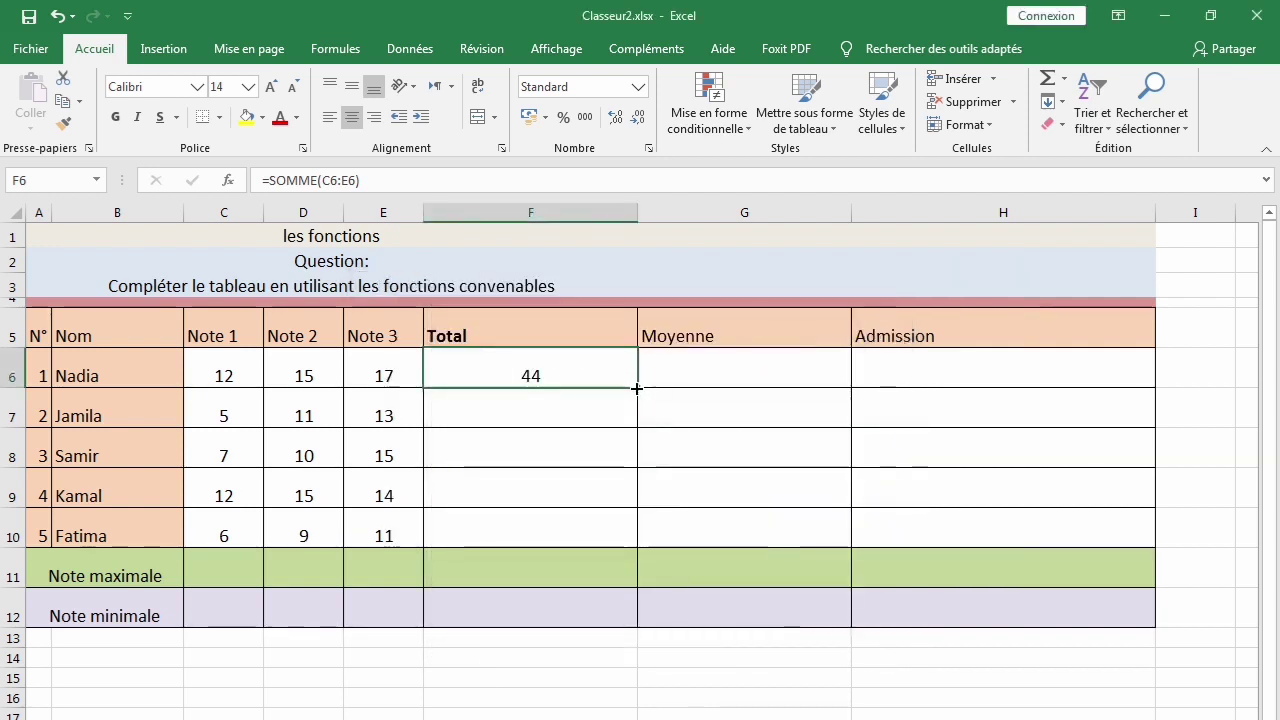
drag(637, 388, 636, 539)
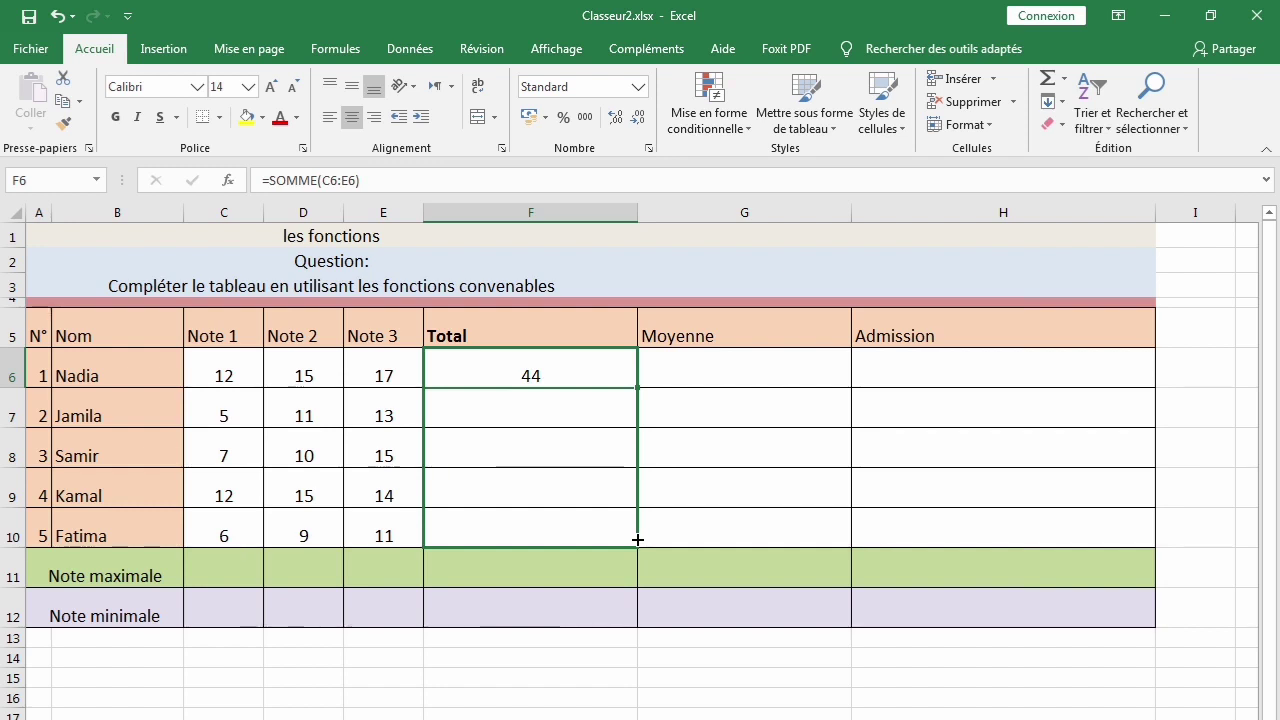
drag(638, 539, 631, 531)
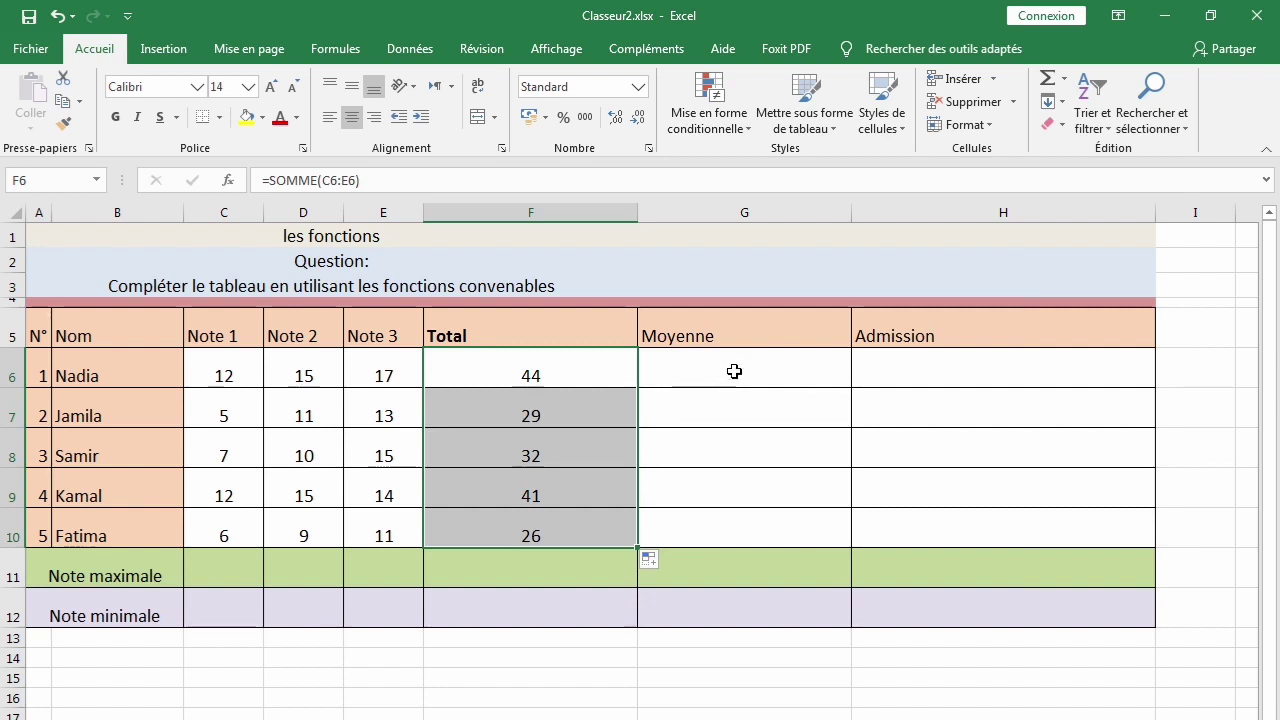
- Insert the MOYENNE function in cell G6 of the Moyenne column
click(728, 369)
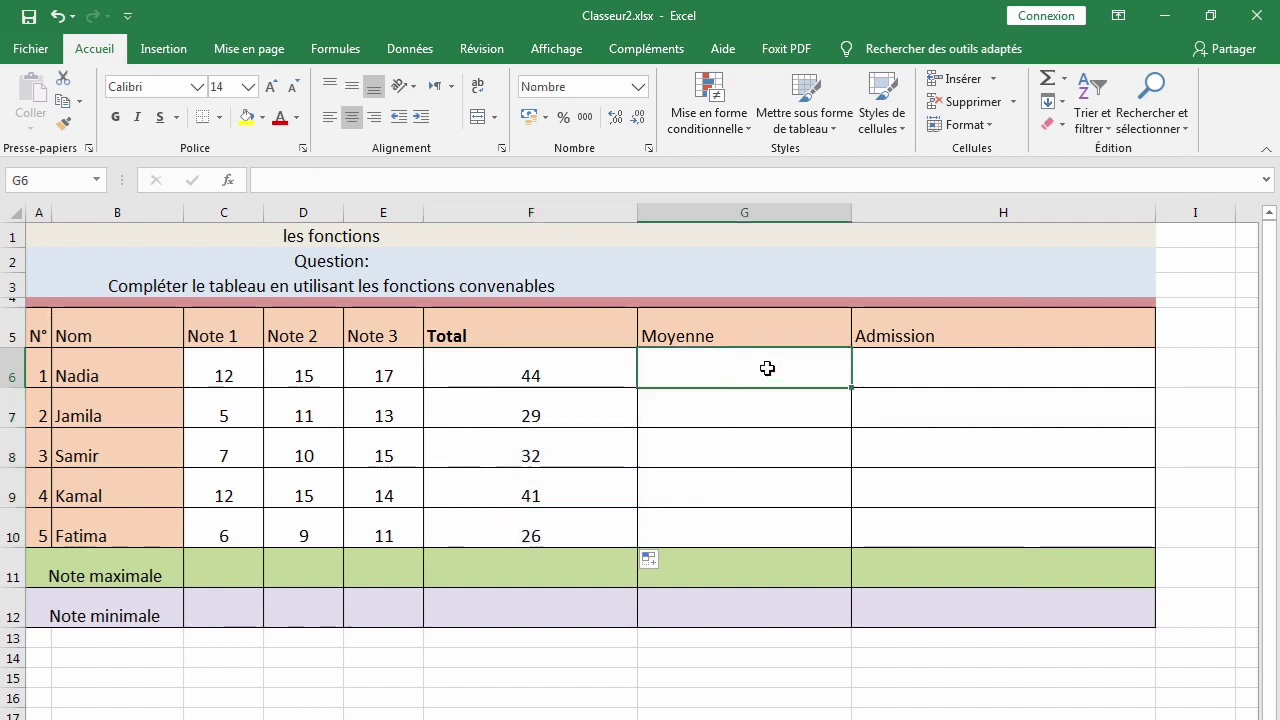
click(228, 181)
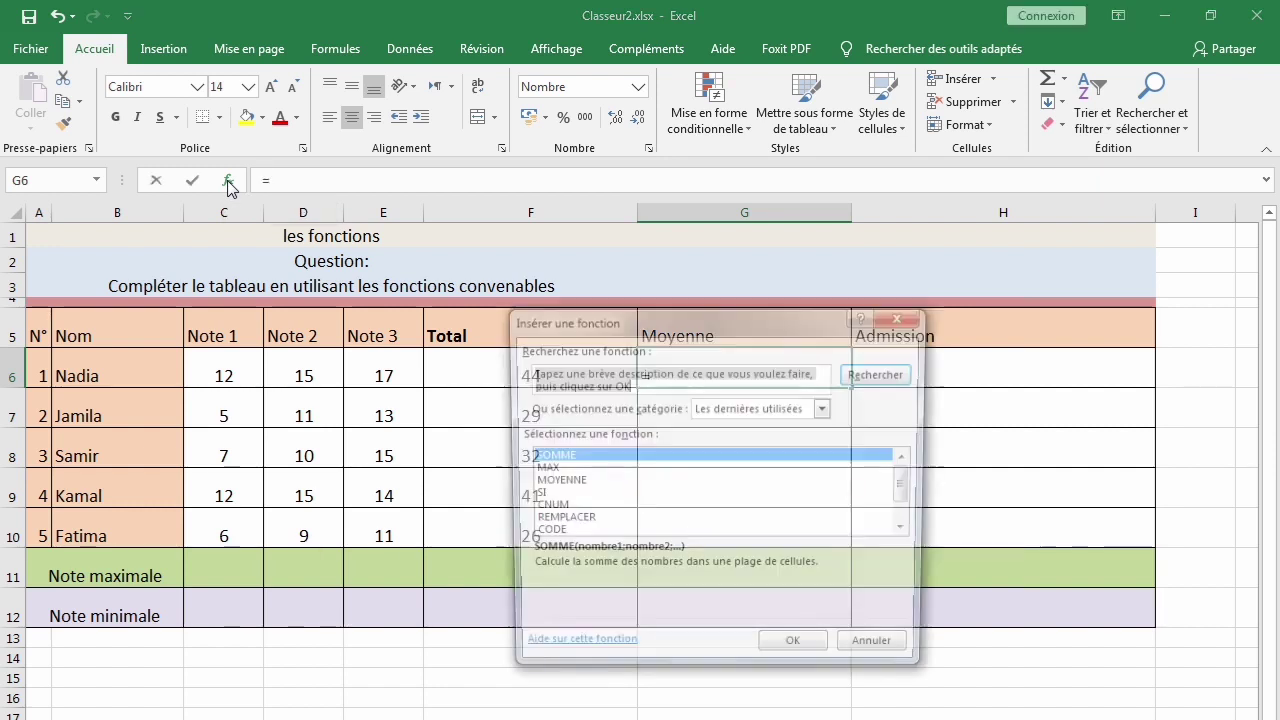
drag(743, 317, 1032, 244)
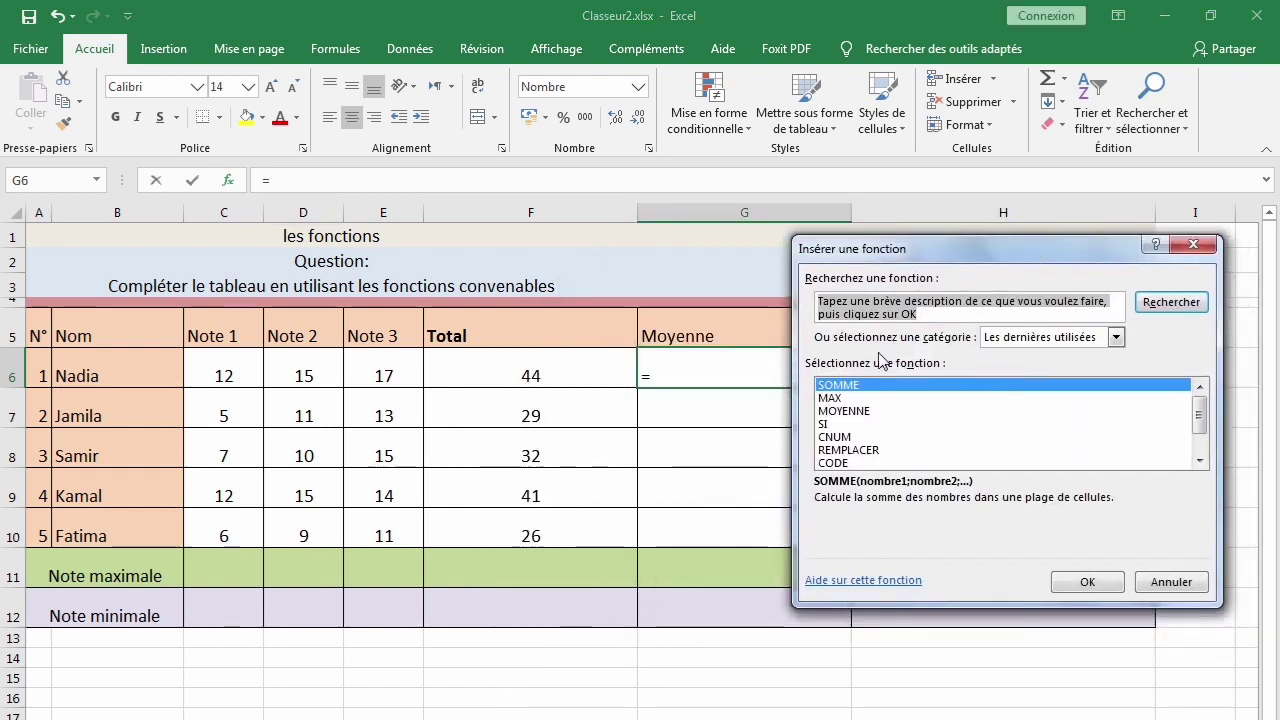
click(866, 412)
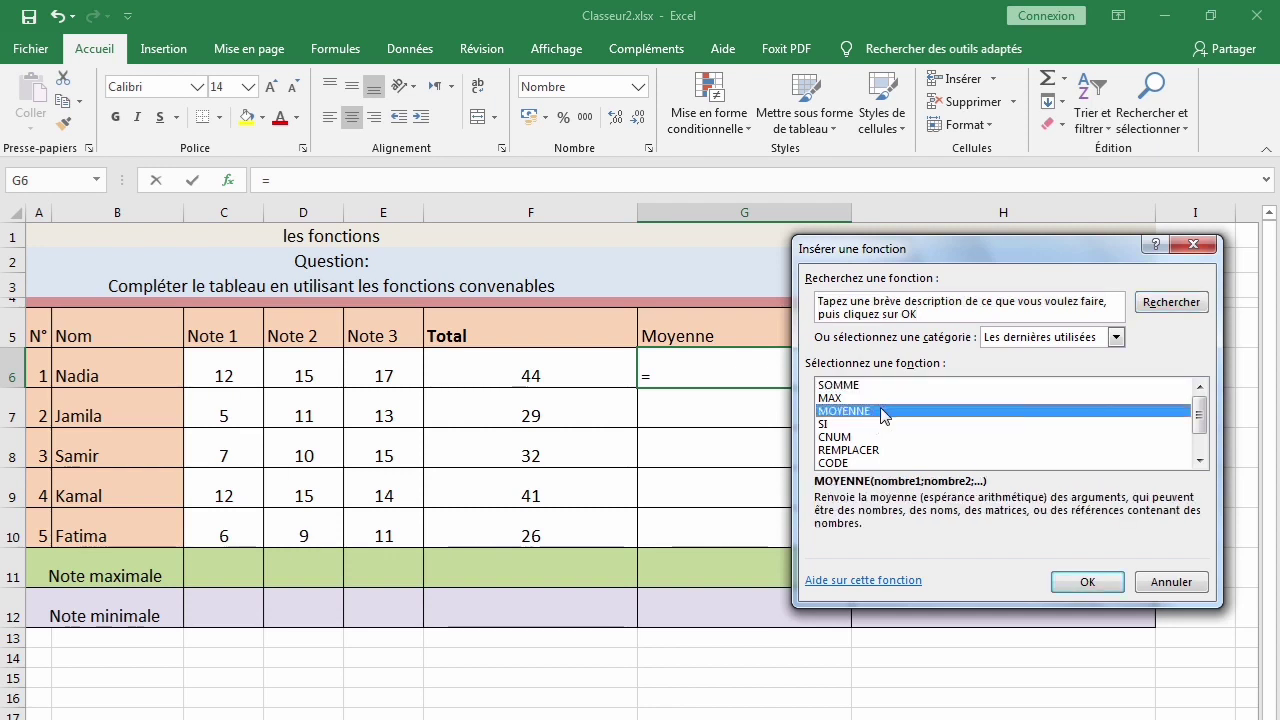
click(1089, 584)
- Set the MOYENNE argument to C6:E6, confirm it, and copy the formula down to G10
drag(932, 258, 653, 434)
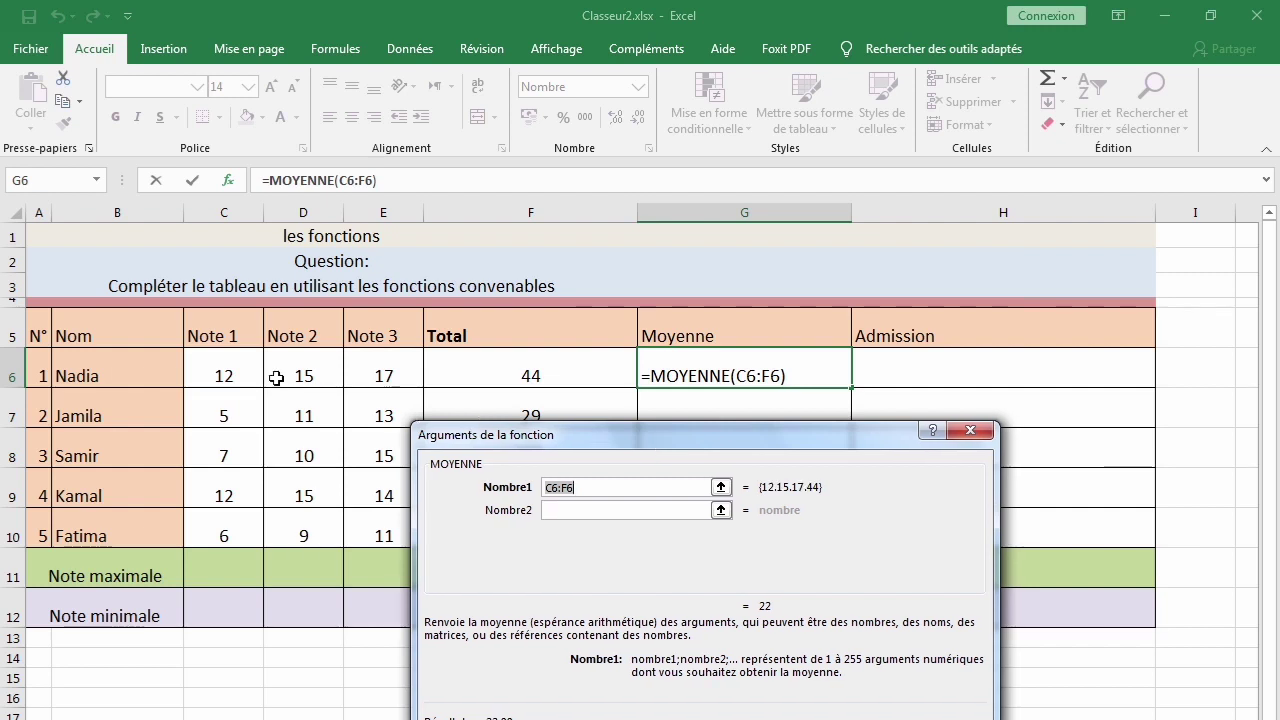
drag(236, 373, 360, 377)
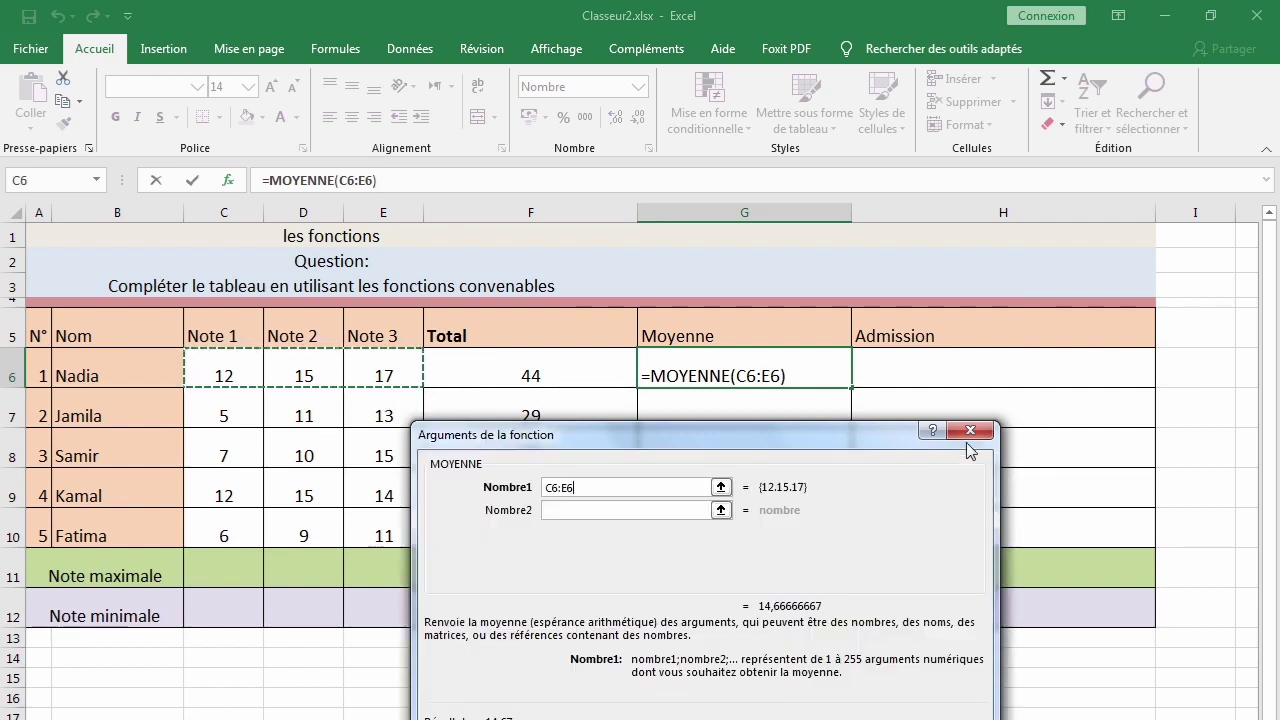
drag(849, 440, 886, 299)
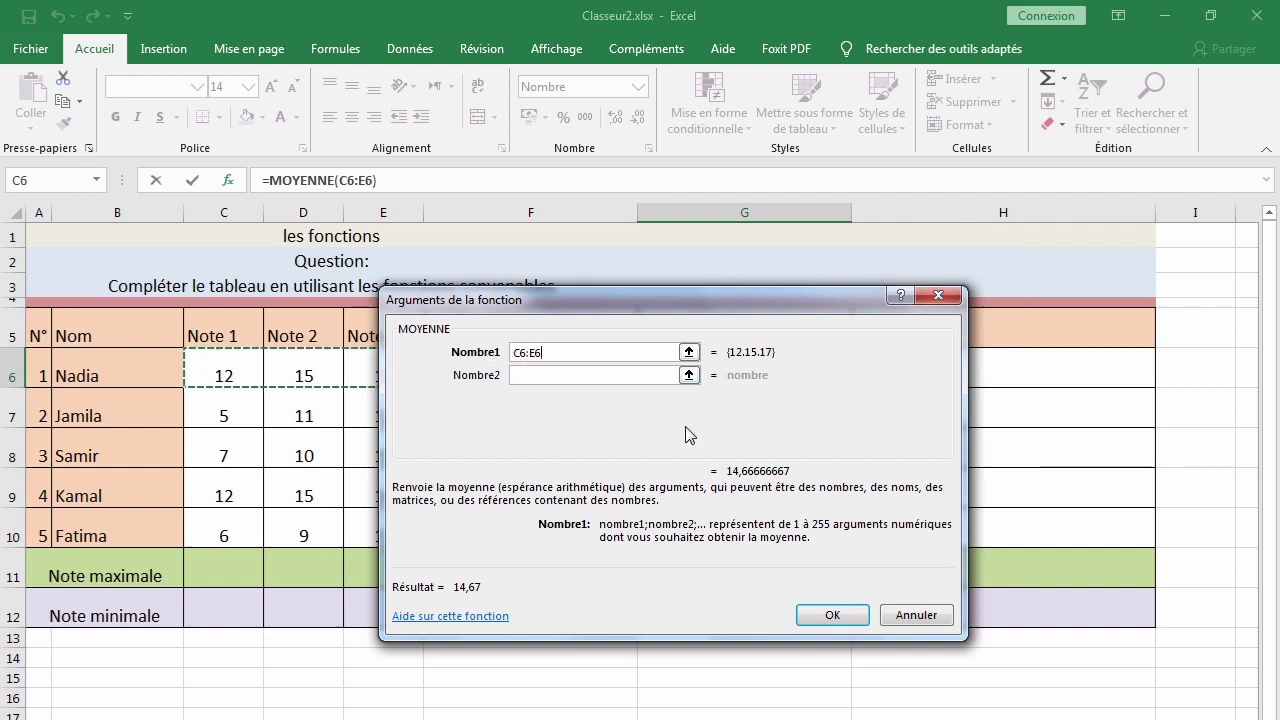
click(829, 616)
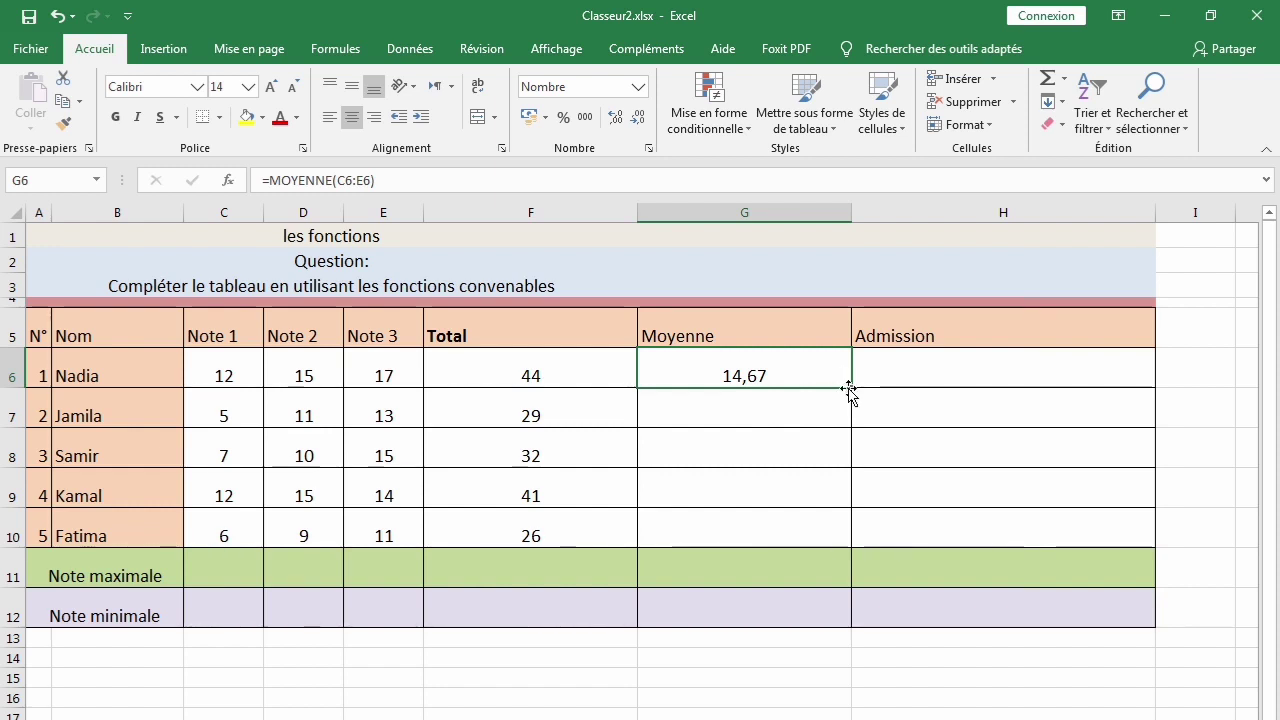
drag(852, 388, 833, 540)
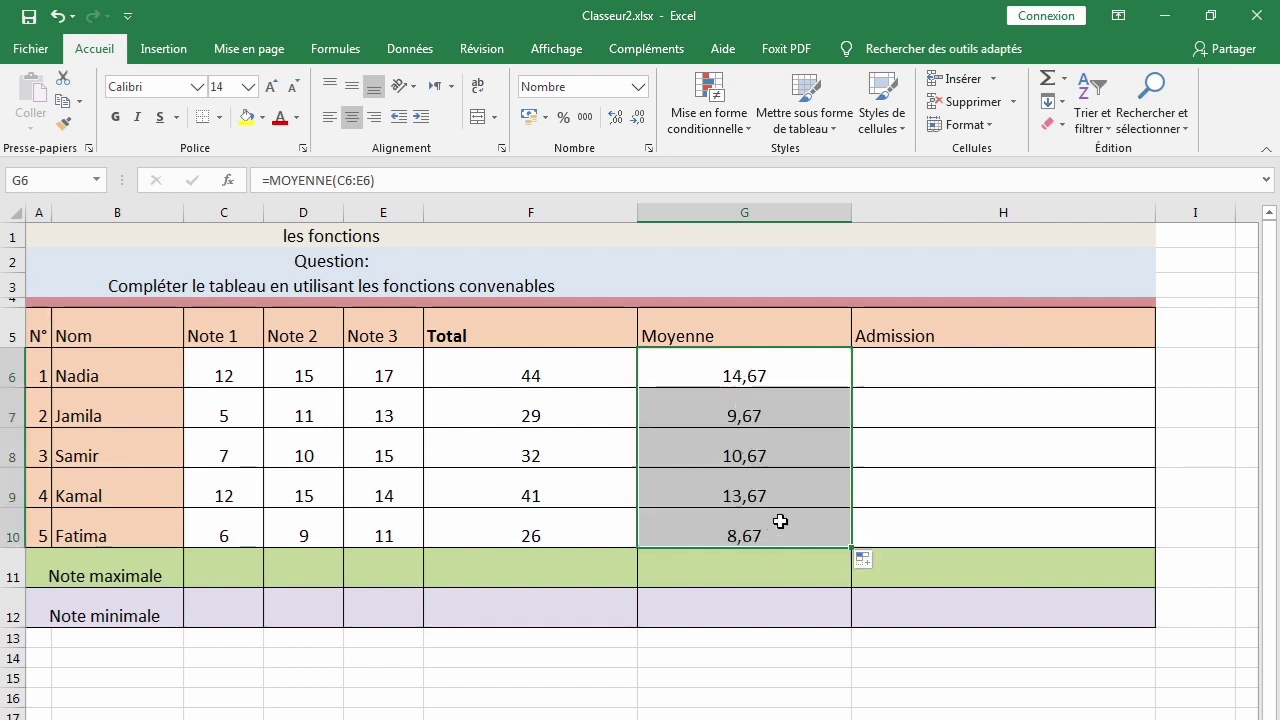
- Insert the MAX function in cell C11 of the Note maximale row
click(221, 573)
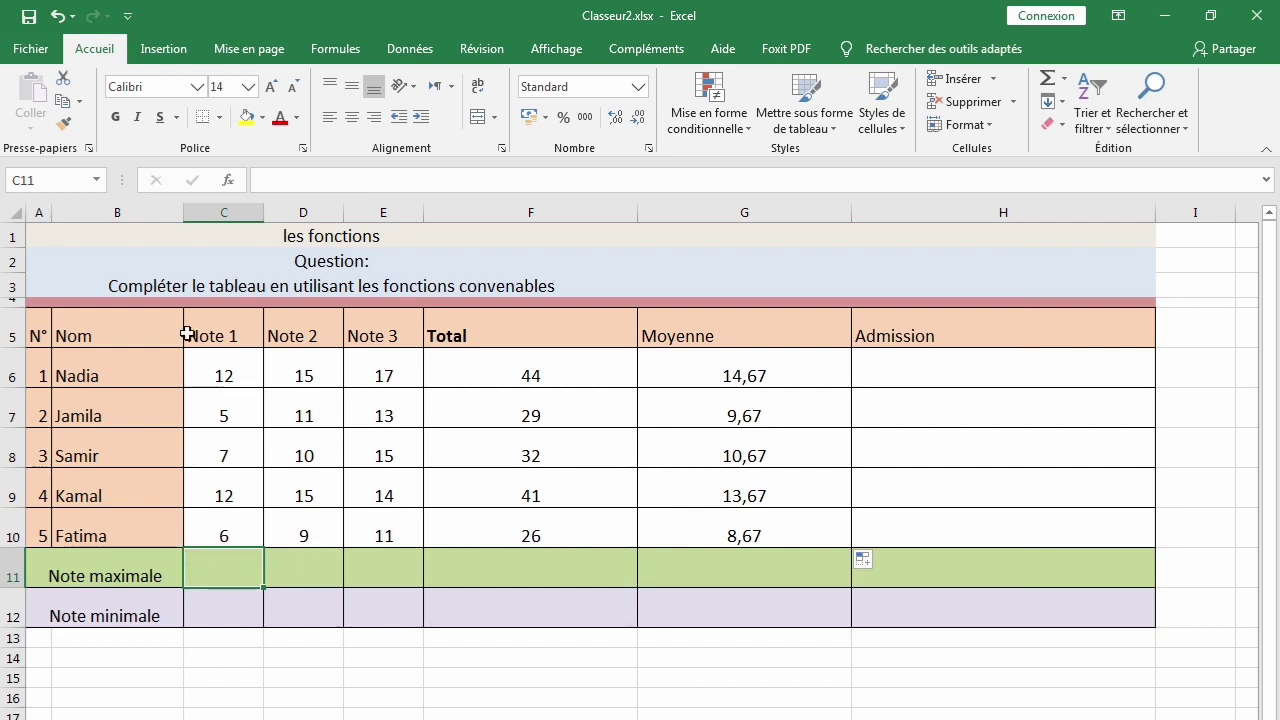
click(229, 180)
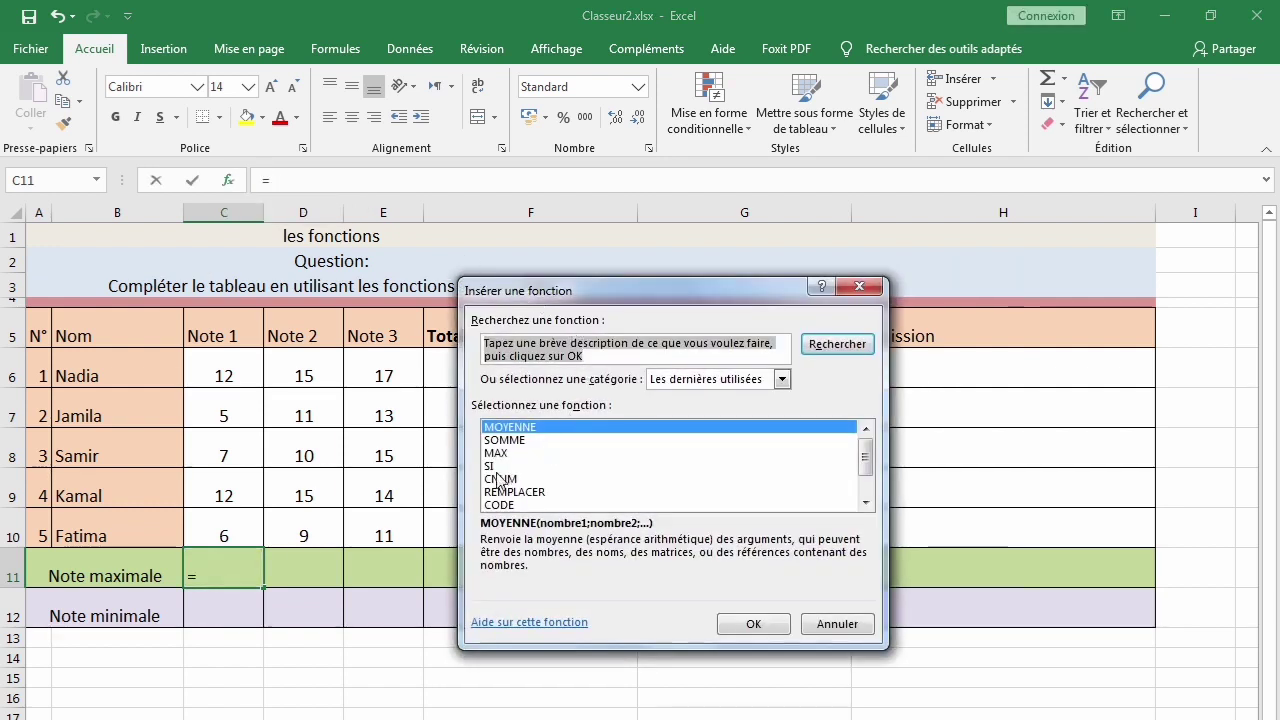
drag(630, 296, 661, 236)
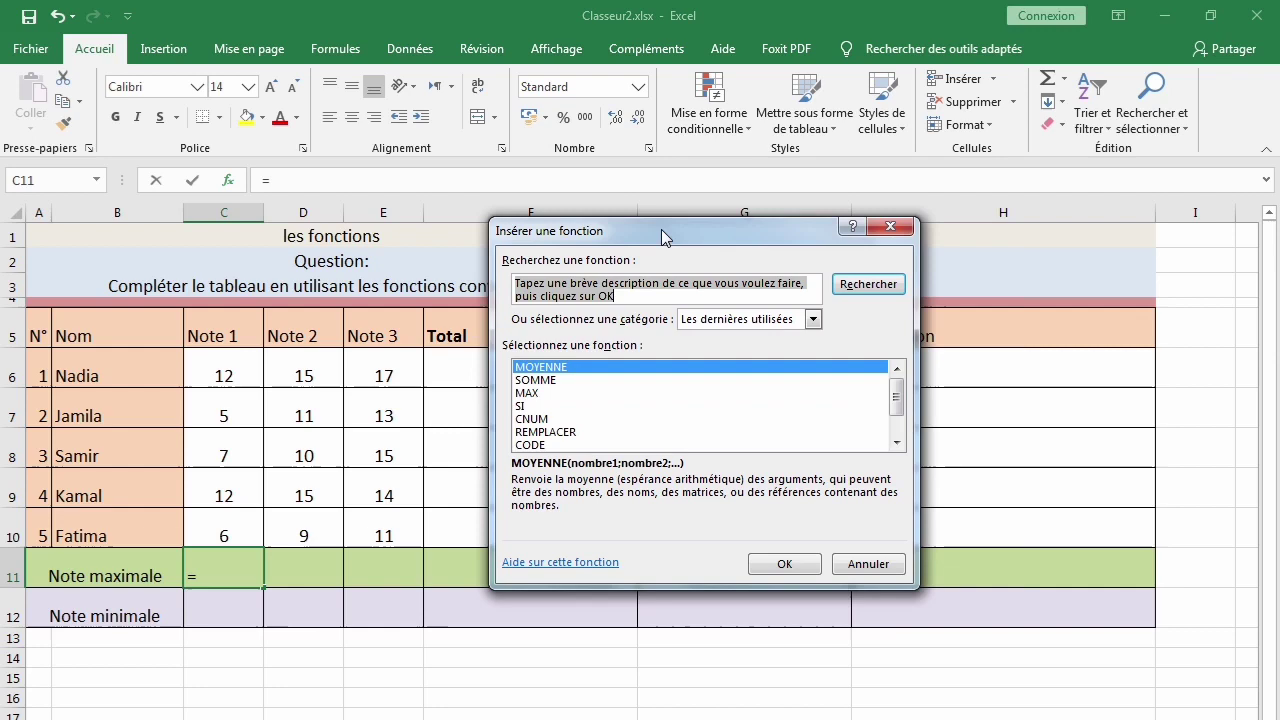
click(527, 393)
click(785, 565)
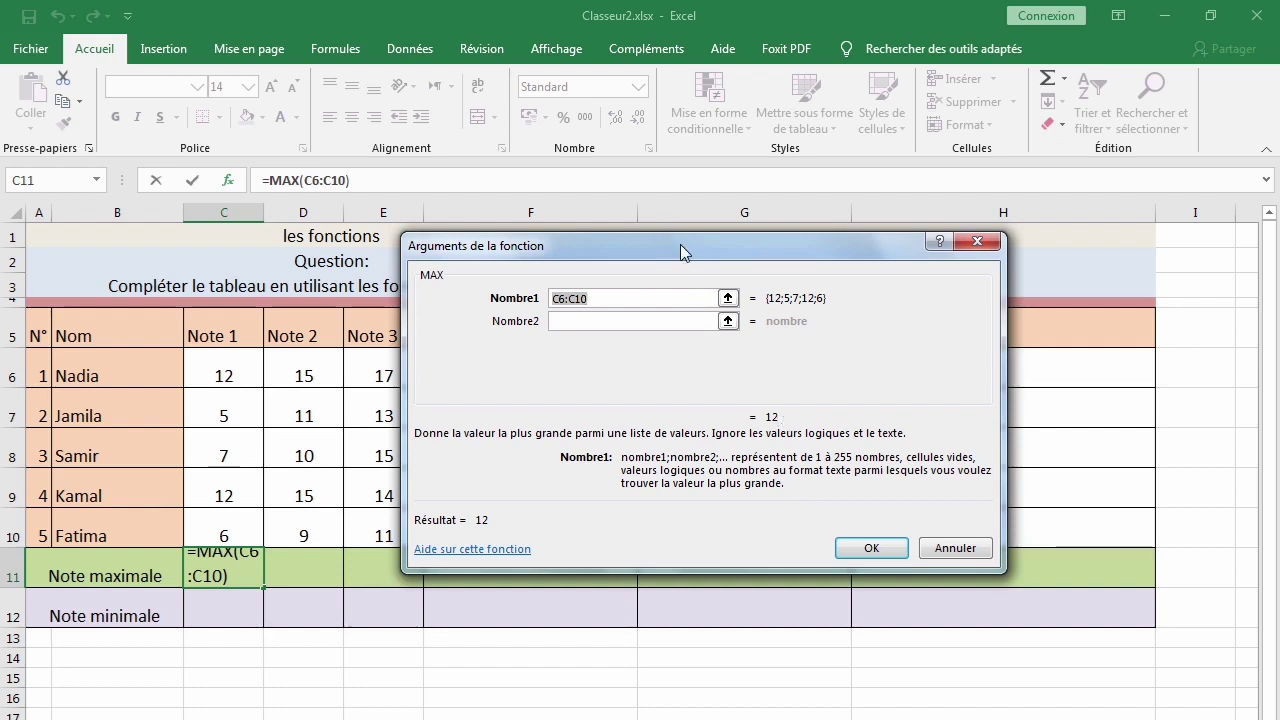
- Set the MAX argument to C6:C10, confirm it, and copy the formula across to G11
drag(680, 244, 825, 250)
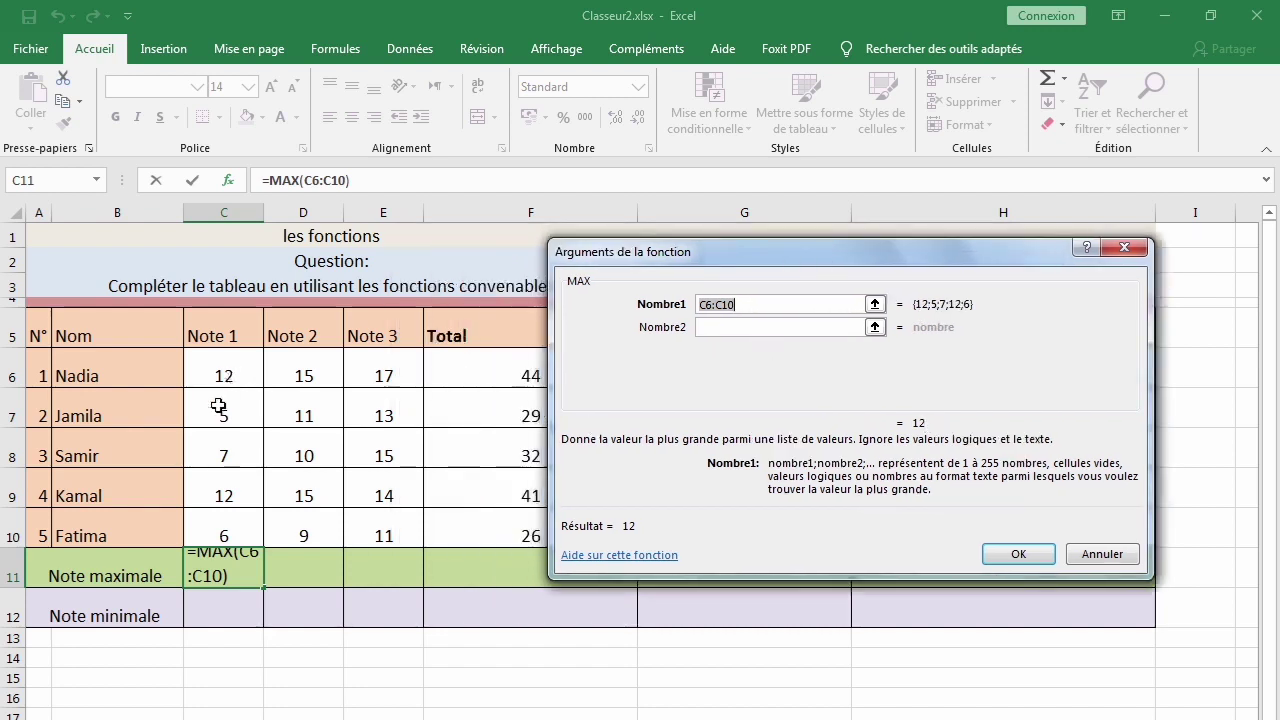
drag(241, 375, 252, 517)
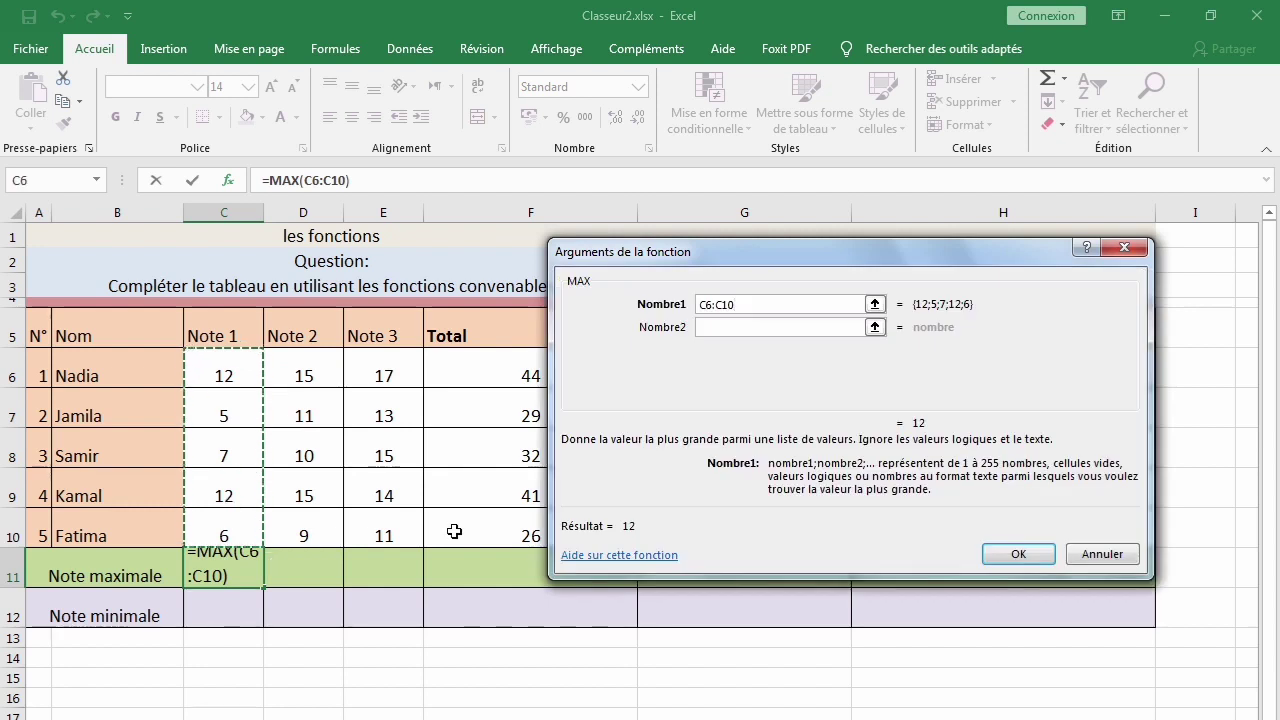
click(1020, 555)
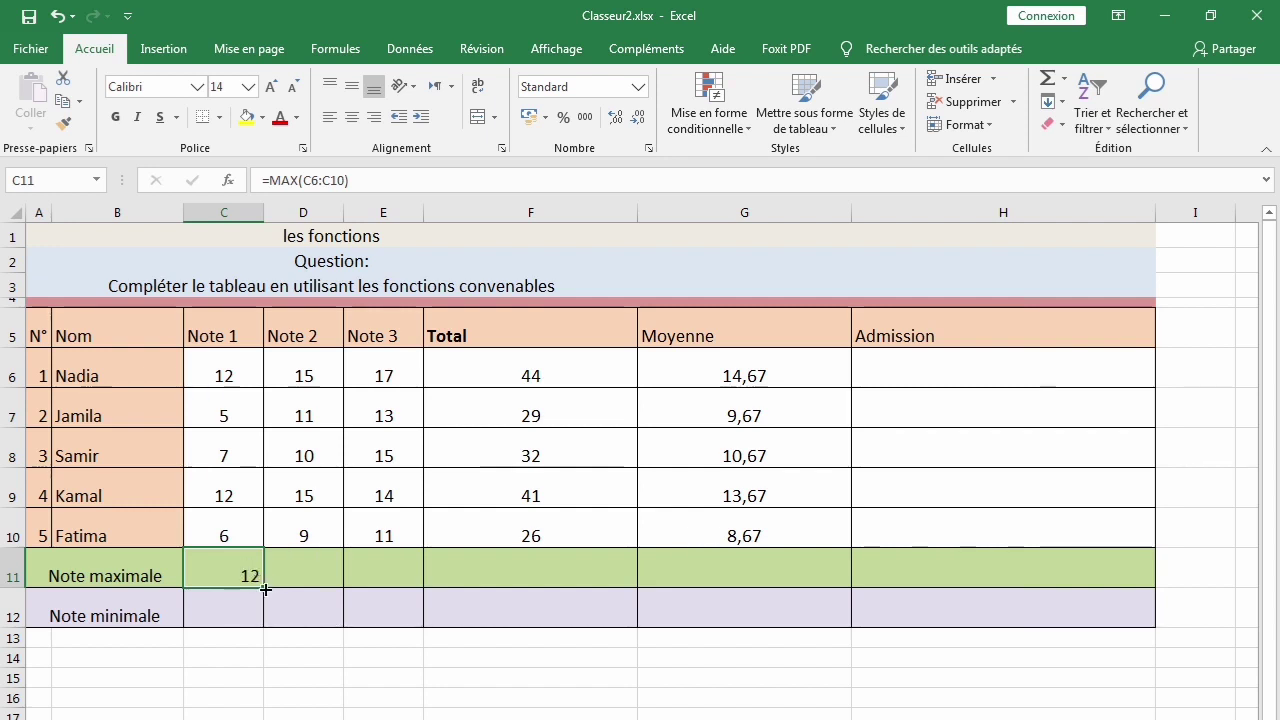
drag(265, 590, 860, 584)
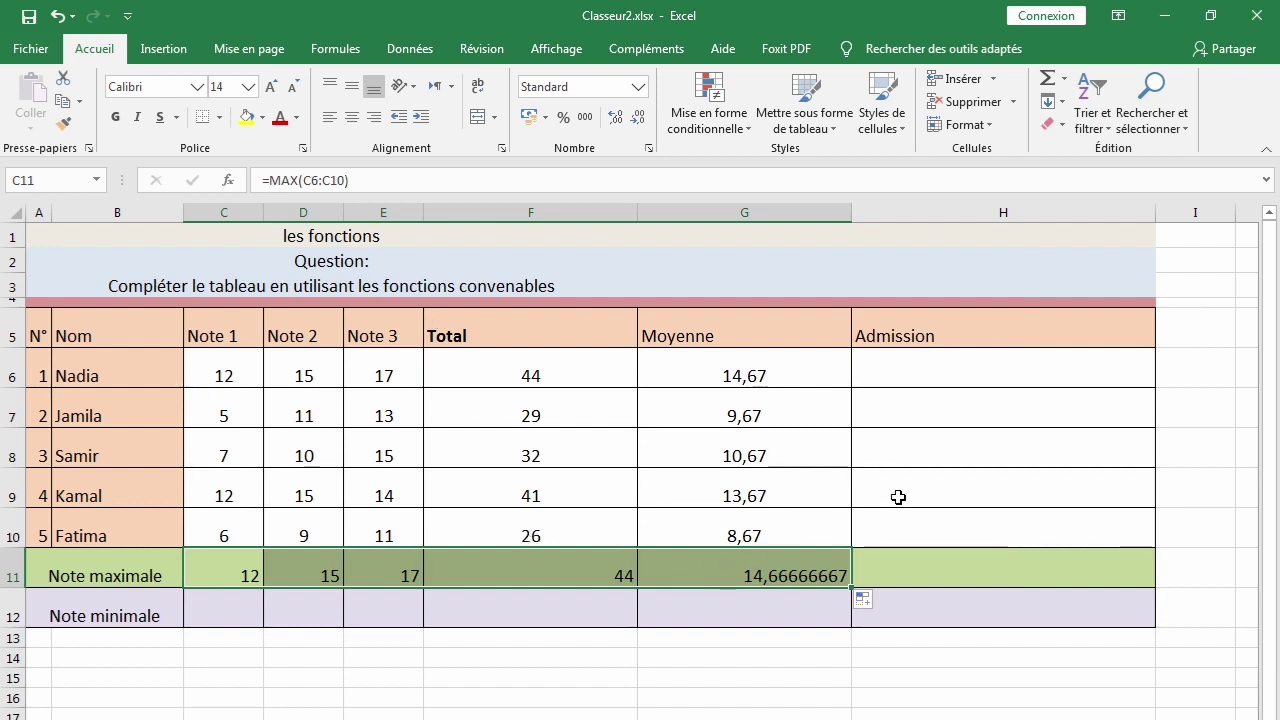
- Insert the MIN function from the Statistiques category in cell C12 of the Note minimale row
click(490, 597)
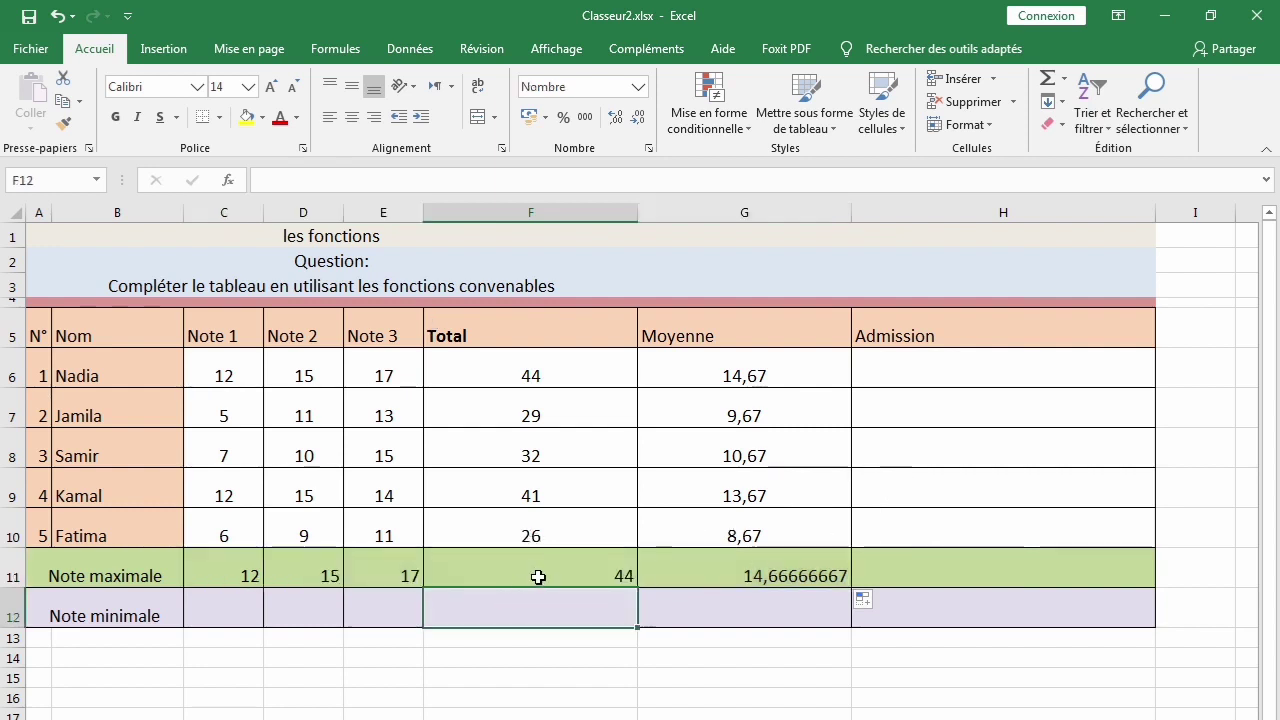
click(236, 611)
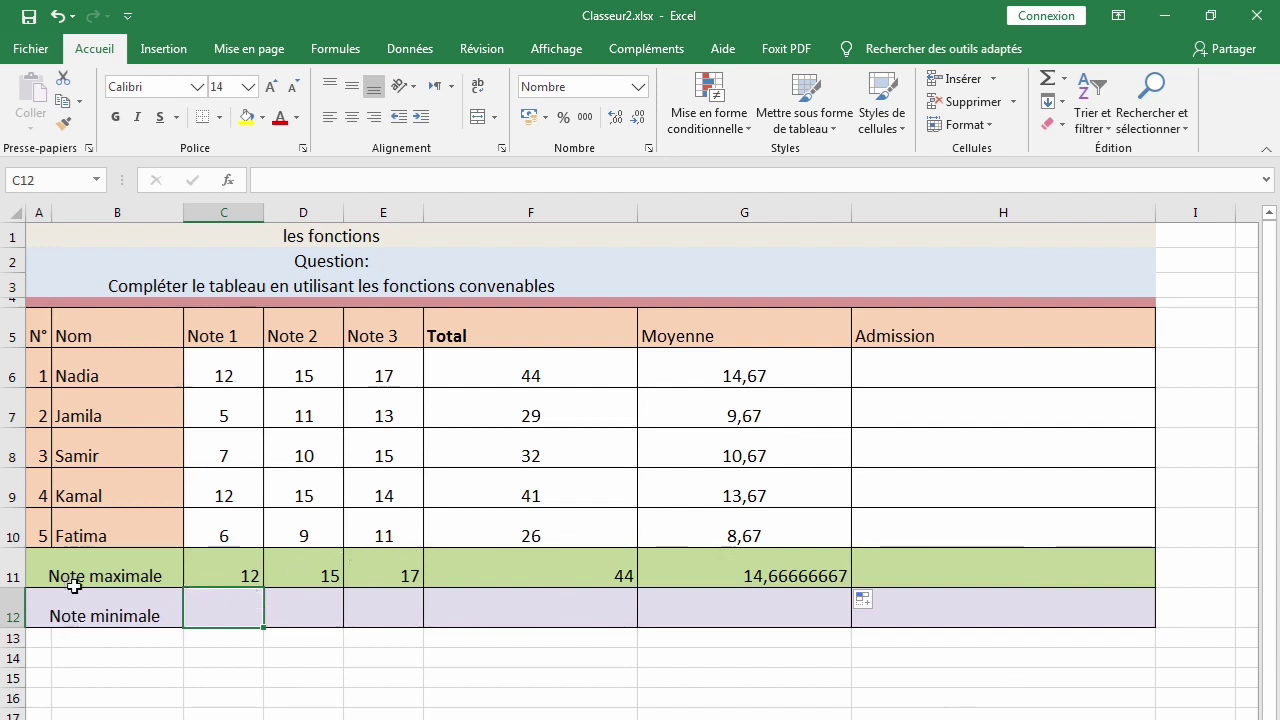
click(230, 184)
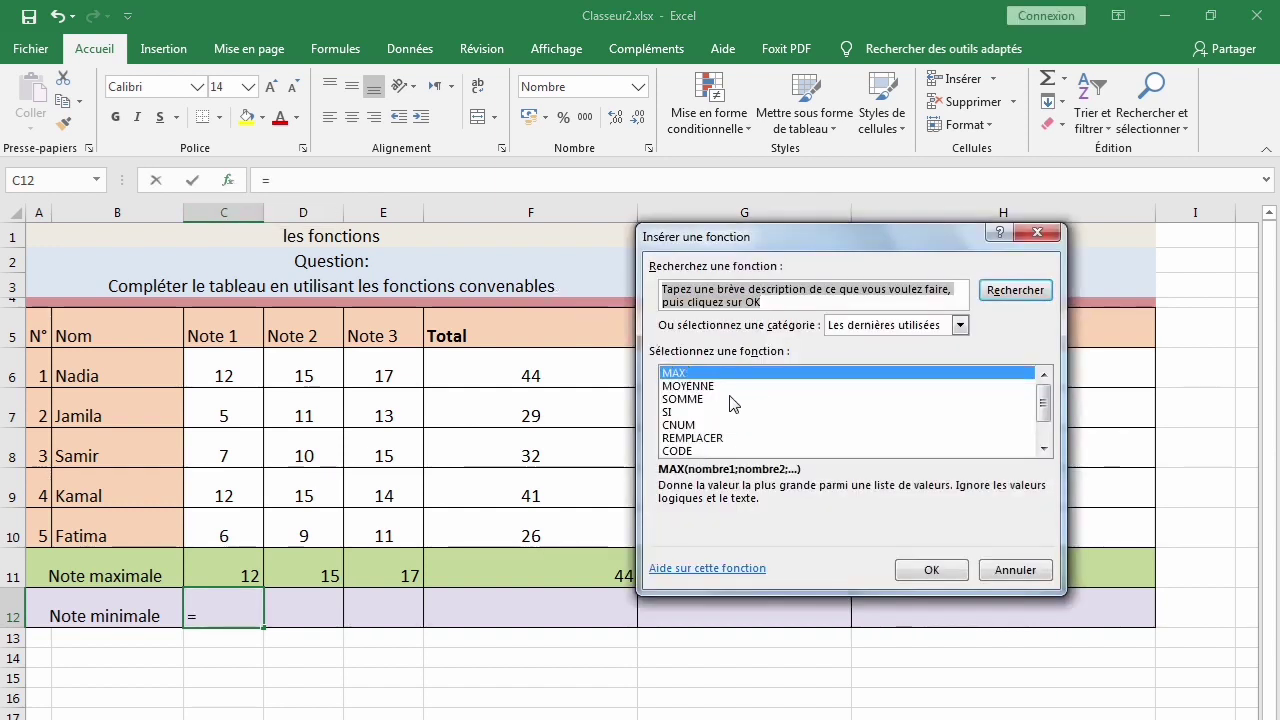
click(960, 326)
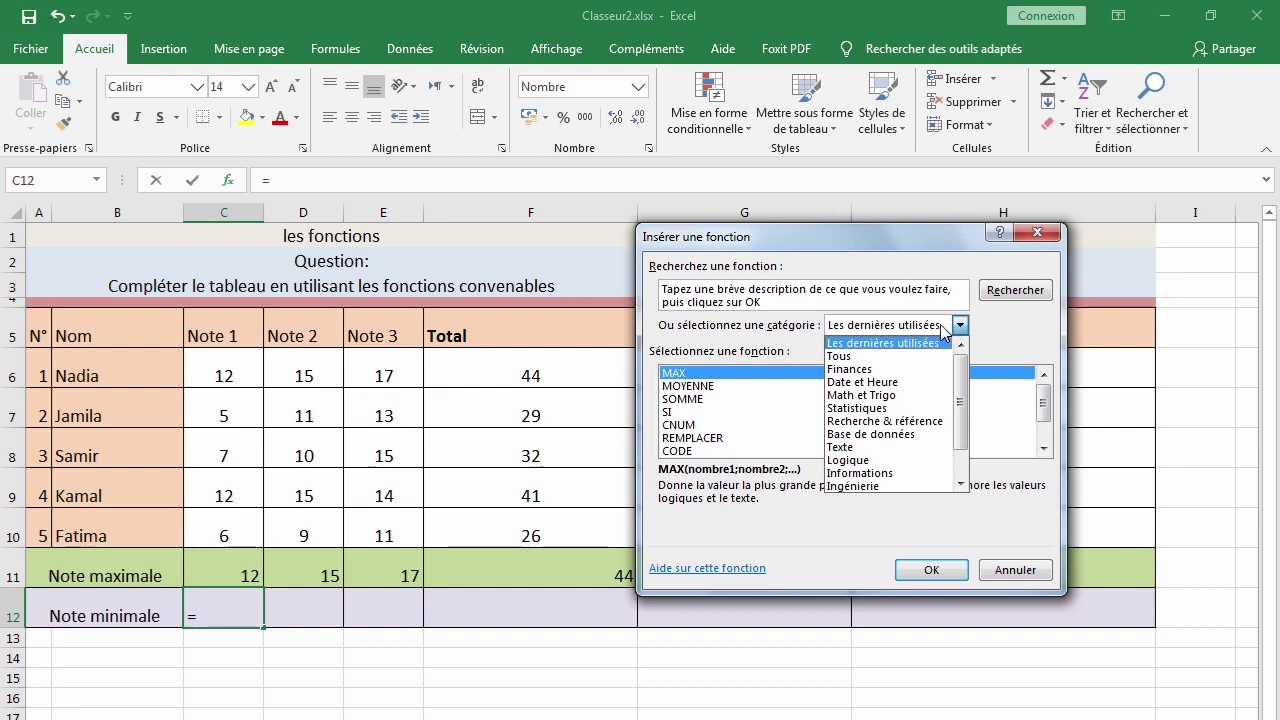
click(884, 408)
key(m)
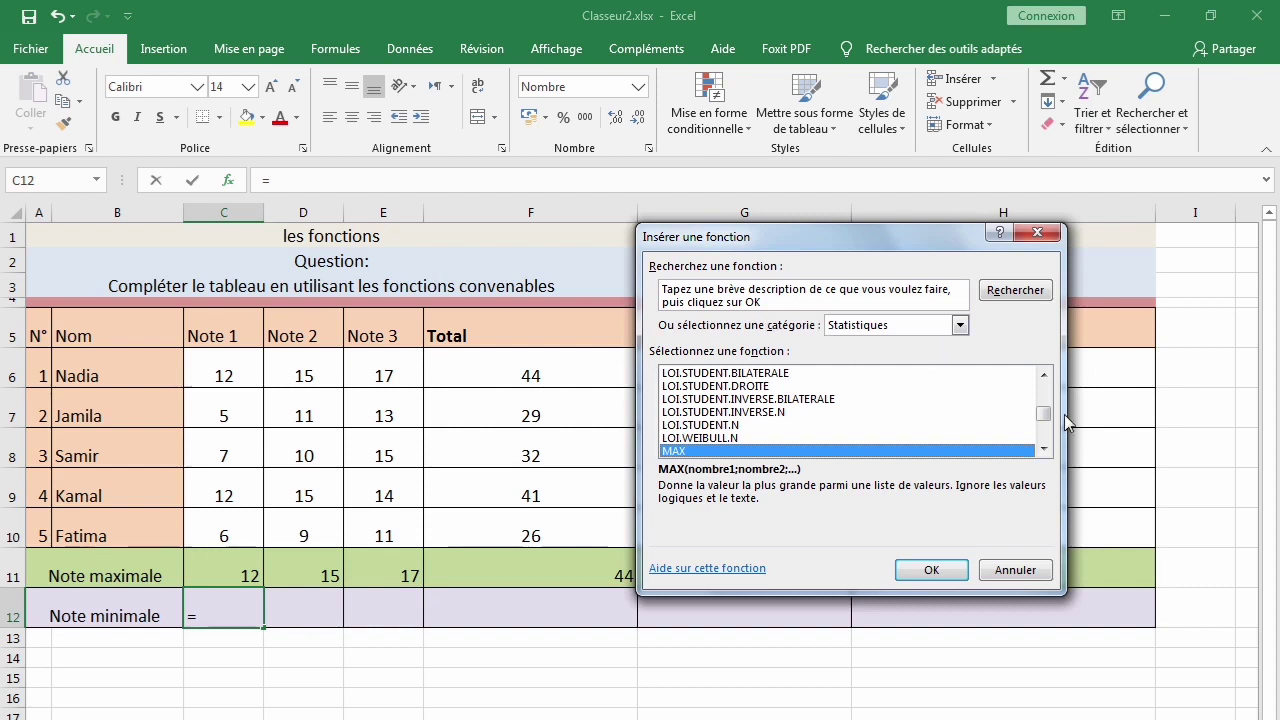
click(1043, 450)
click(1043, 450)
click(1043, 450)
click(1043, 450)
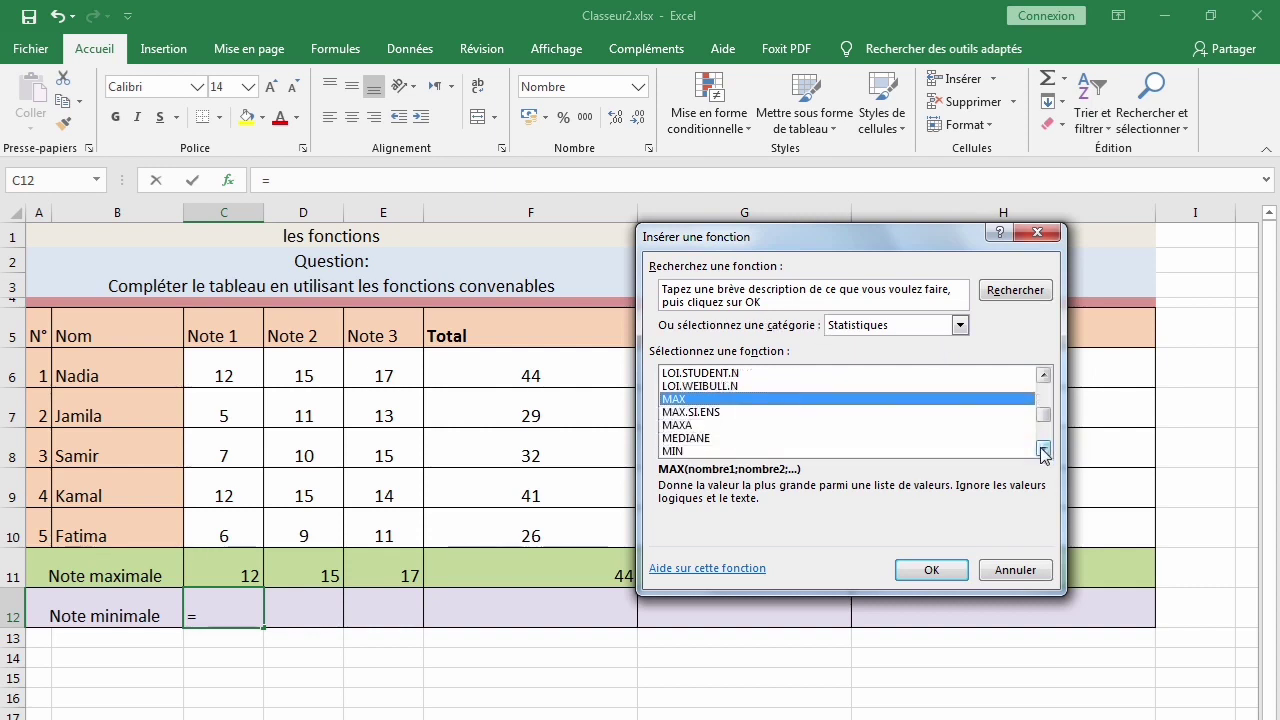
click(1043, 450)
click(676, 438)
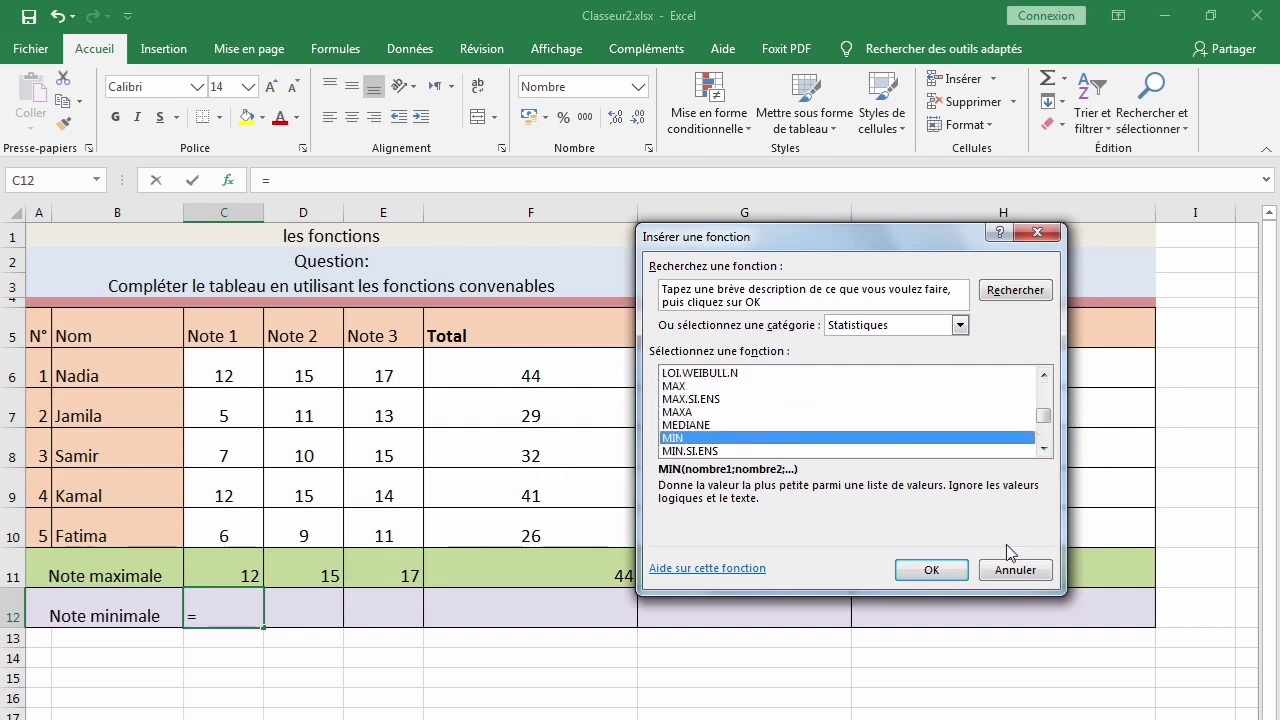
click(929, 569)
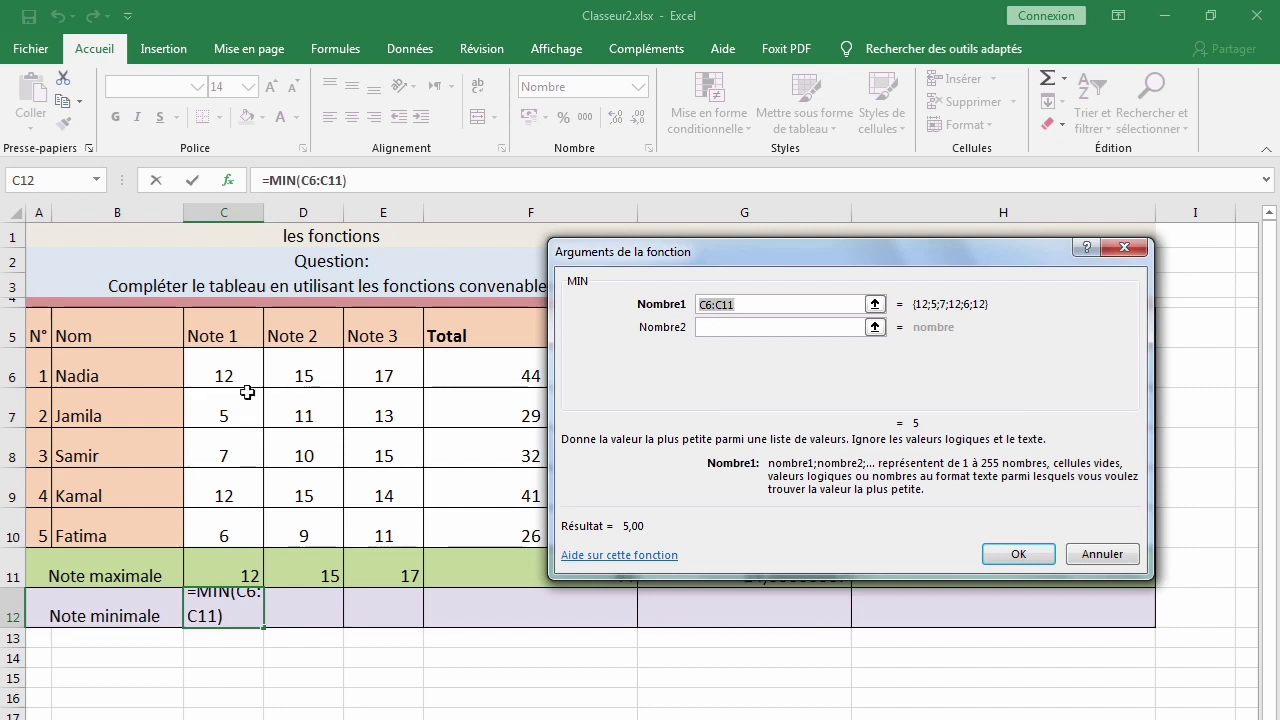
- Set the MIN argument to C6:C10, confirm it, and copy the formula across to G12
drag(251, 373, 238, 535)
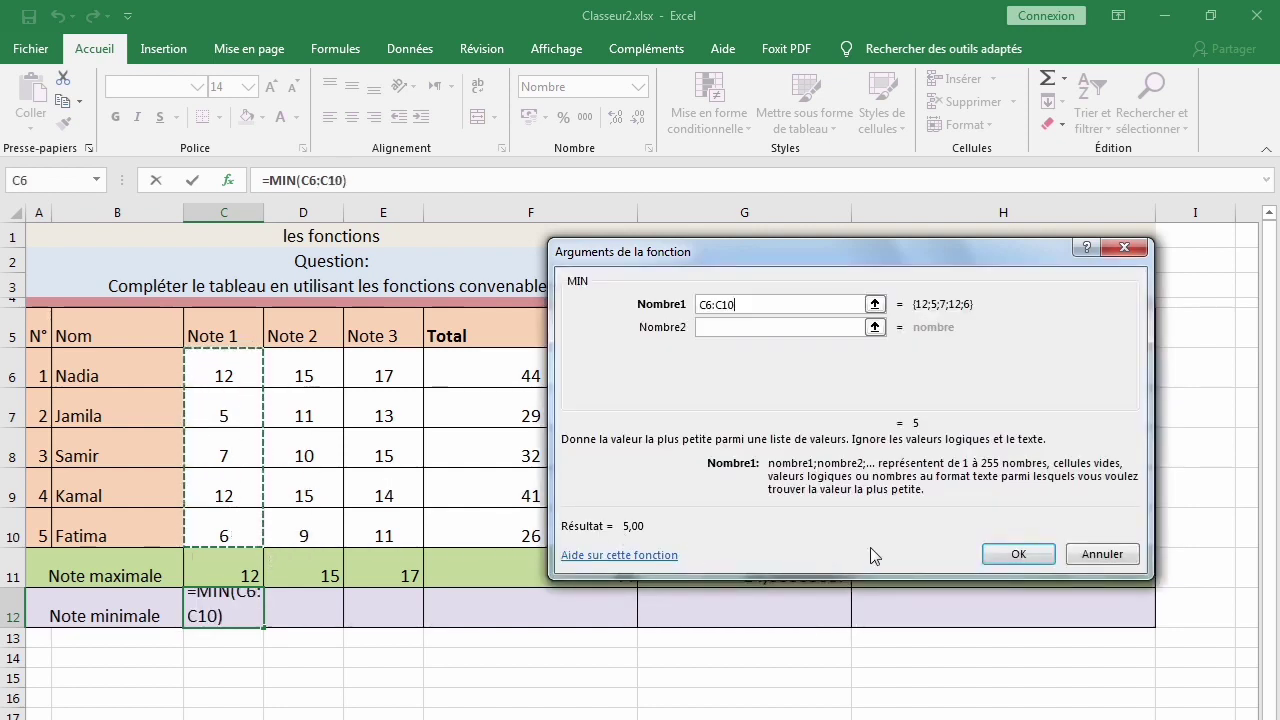
click(1010, 556)
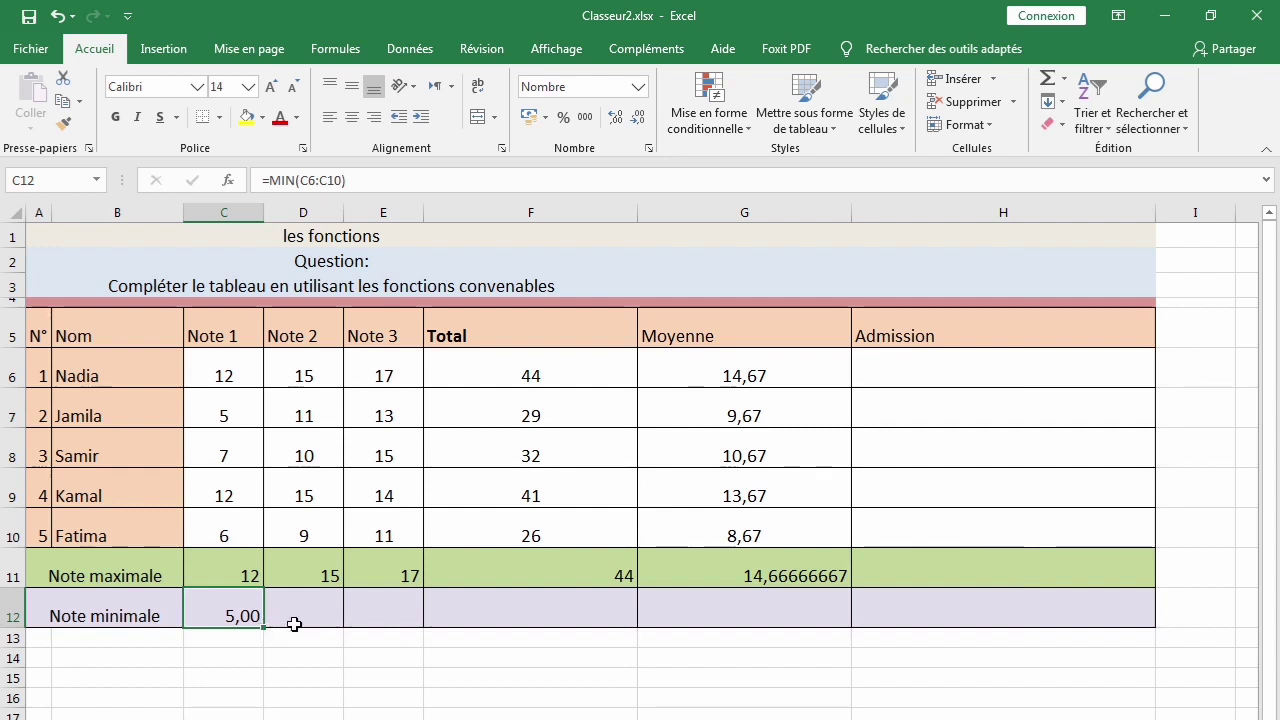
drag(261, 629, 819, 608)
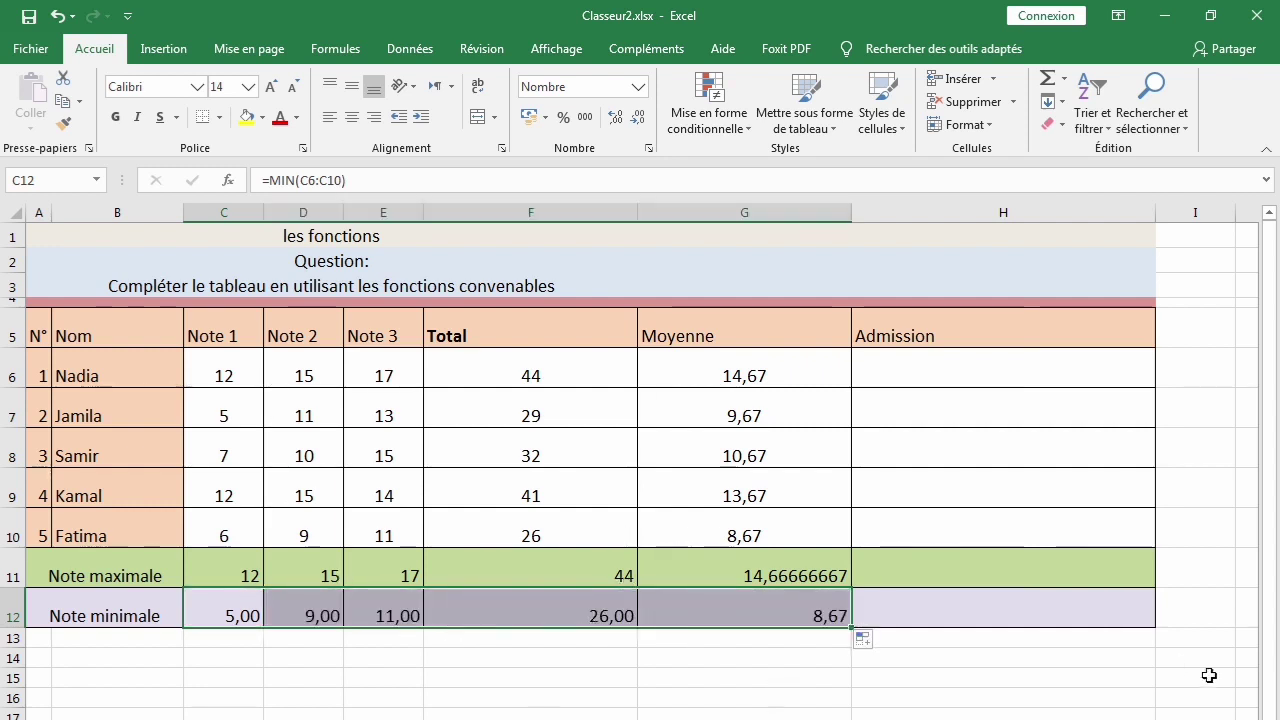
- Review the formulas in the Total, Moyenne, Note maximale and Note minimale cells
click(510, 609)
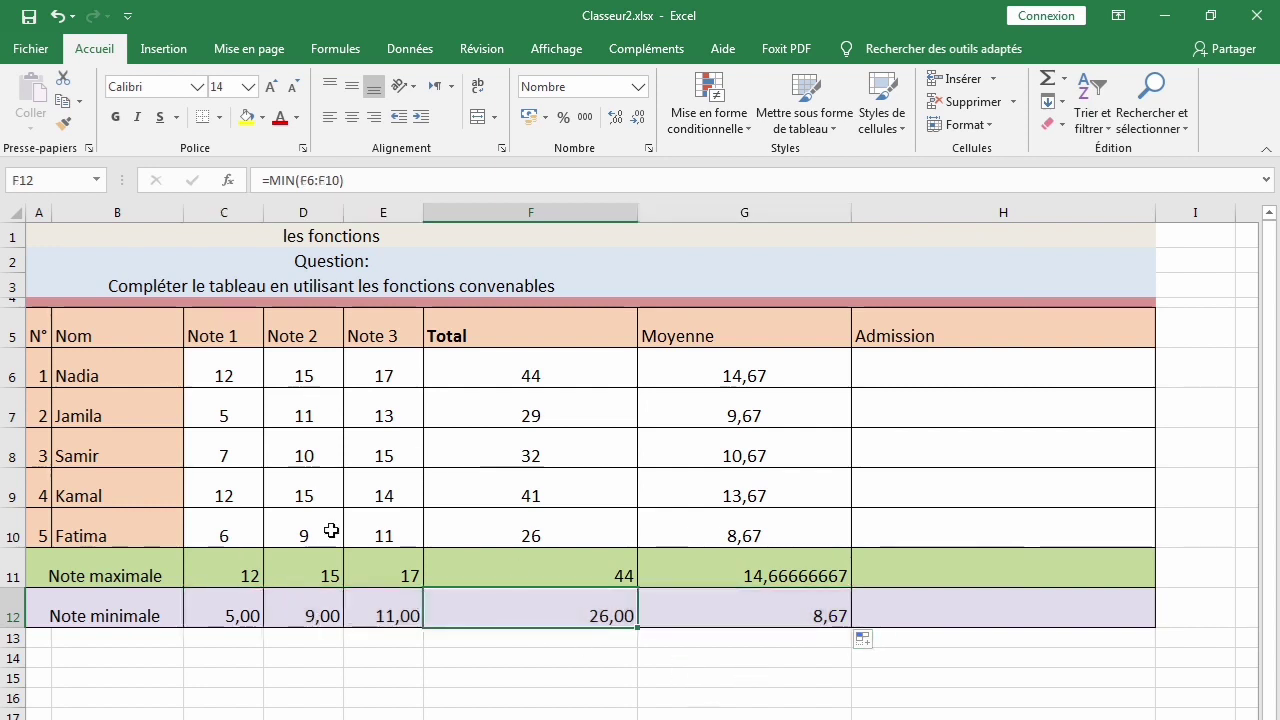
click(530, 373)
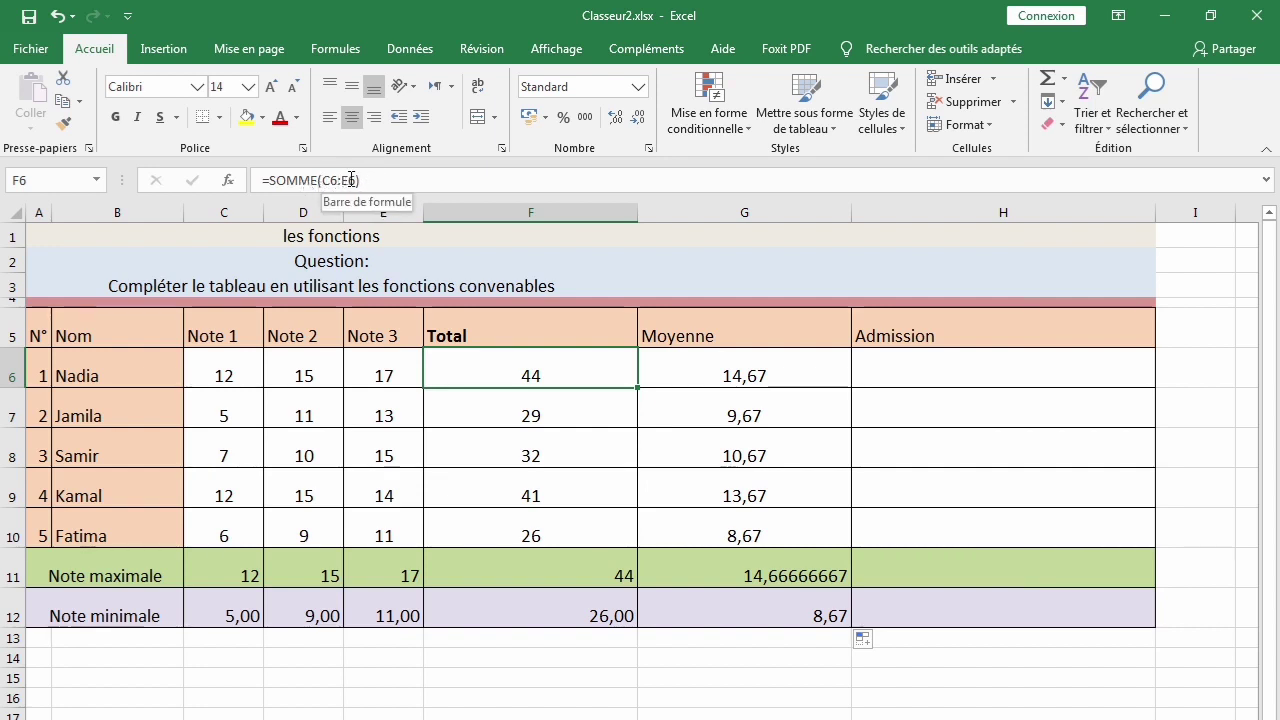
click(806, 375)
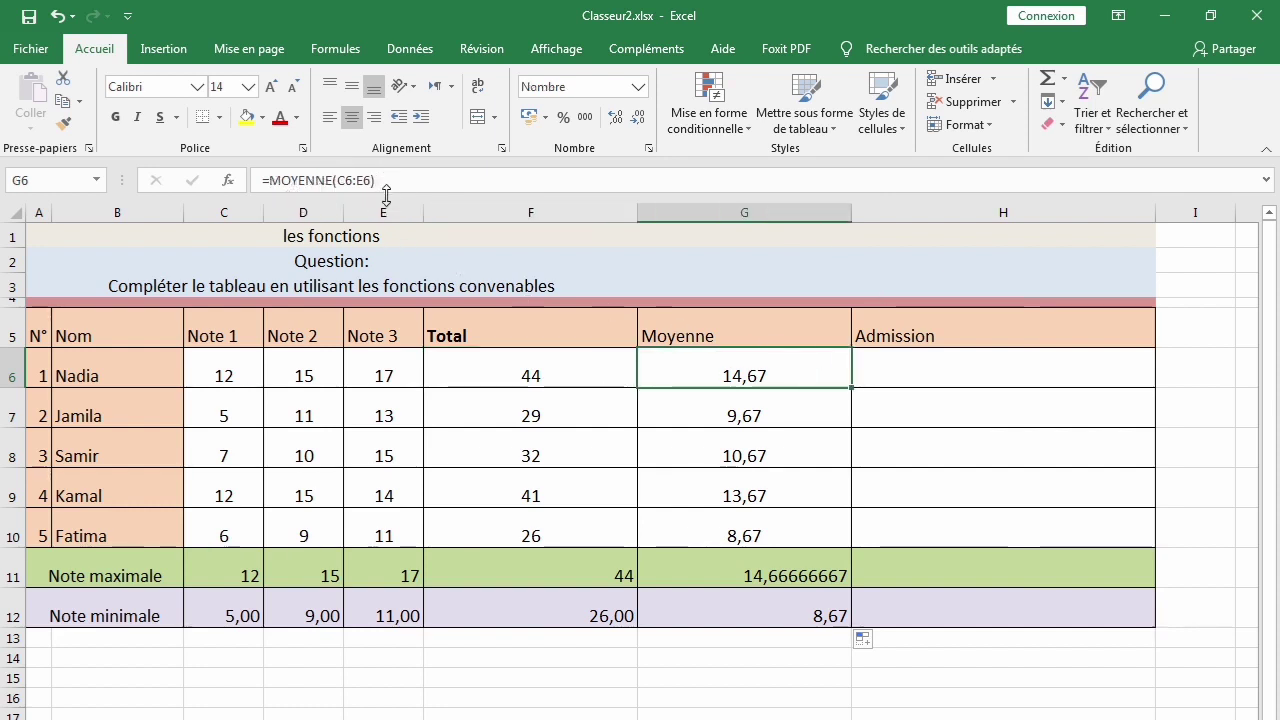
click(222, 566)
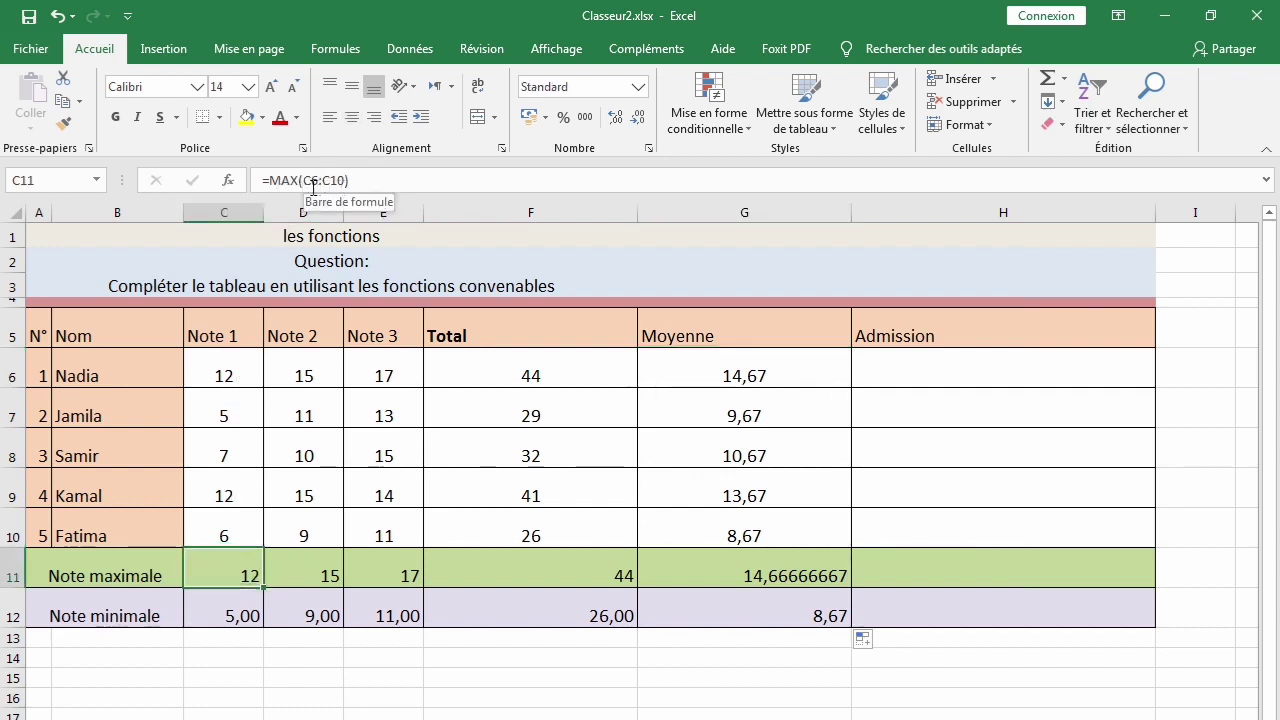
click(247, 618)
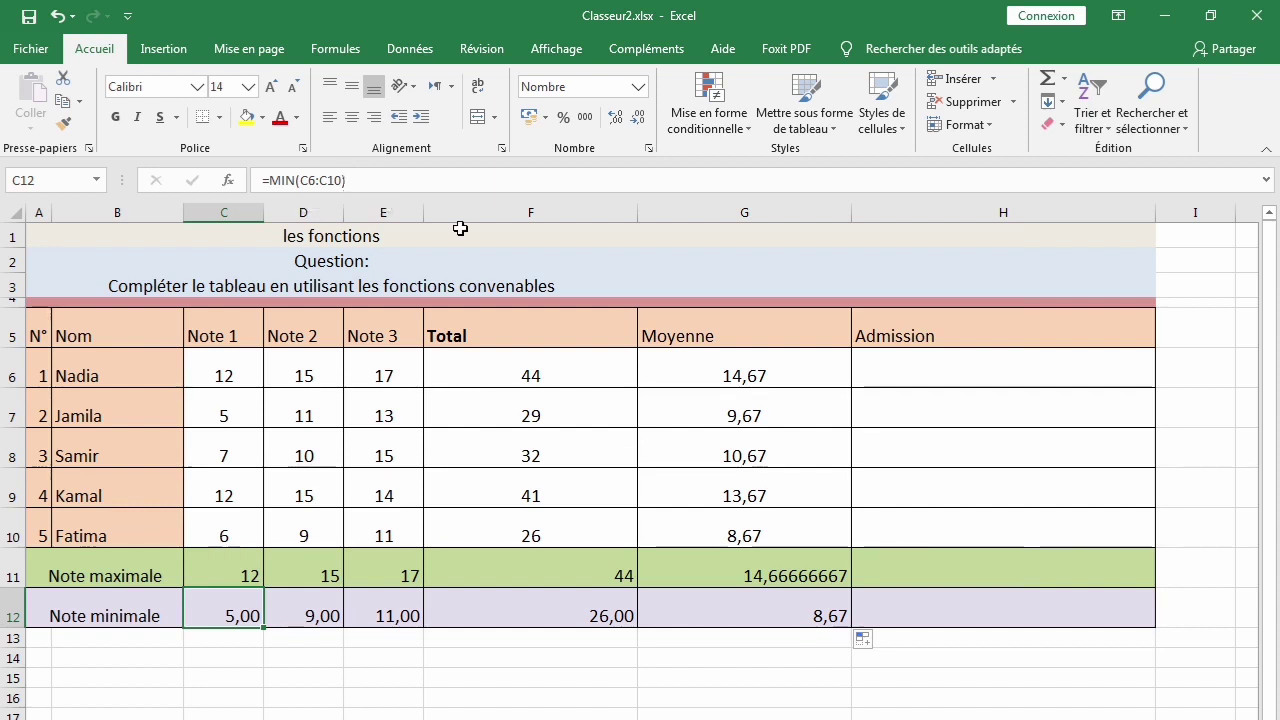
click(789, 570)
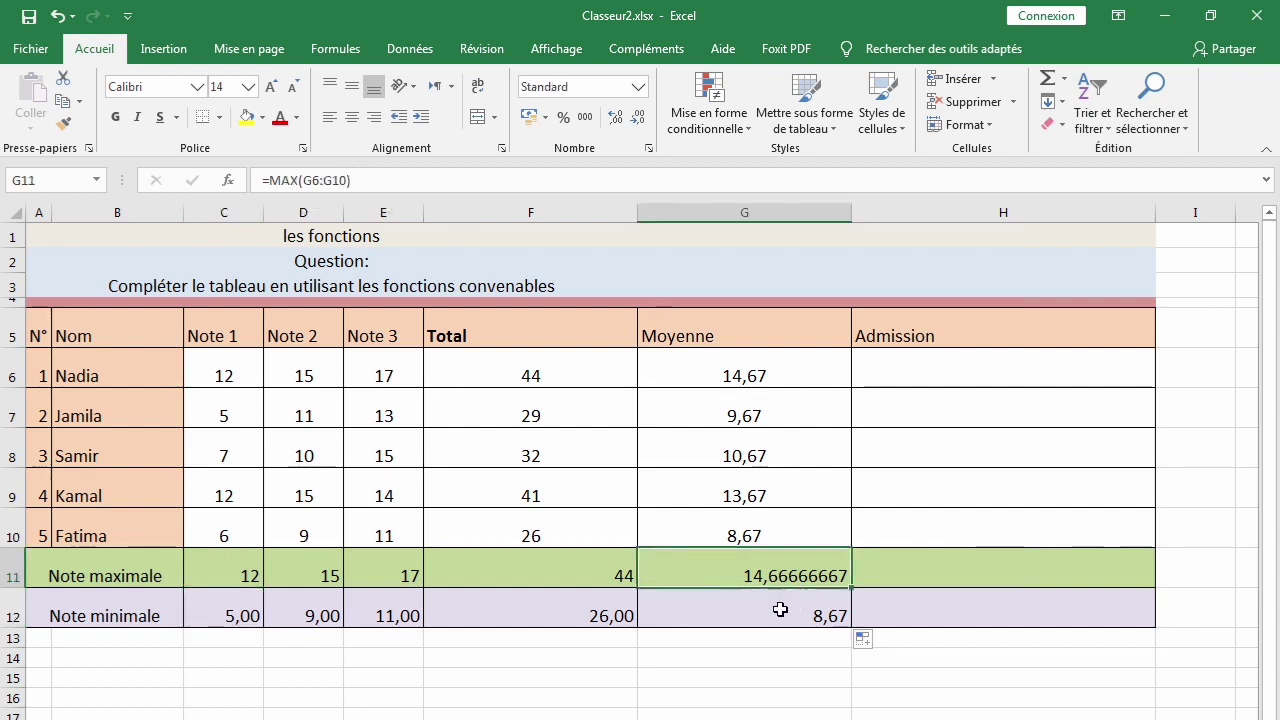
click(729, 618)
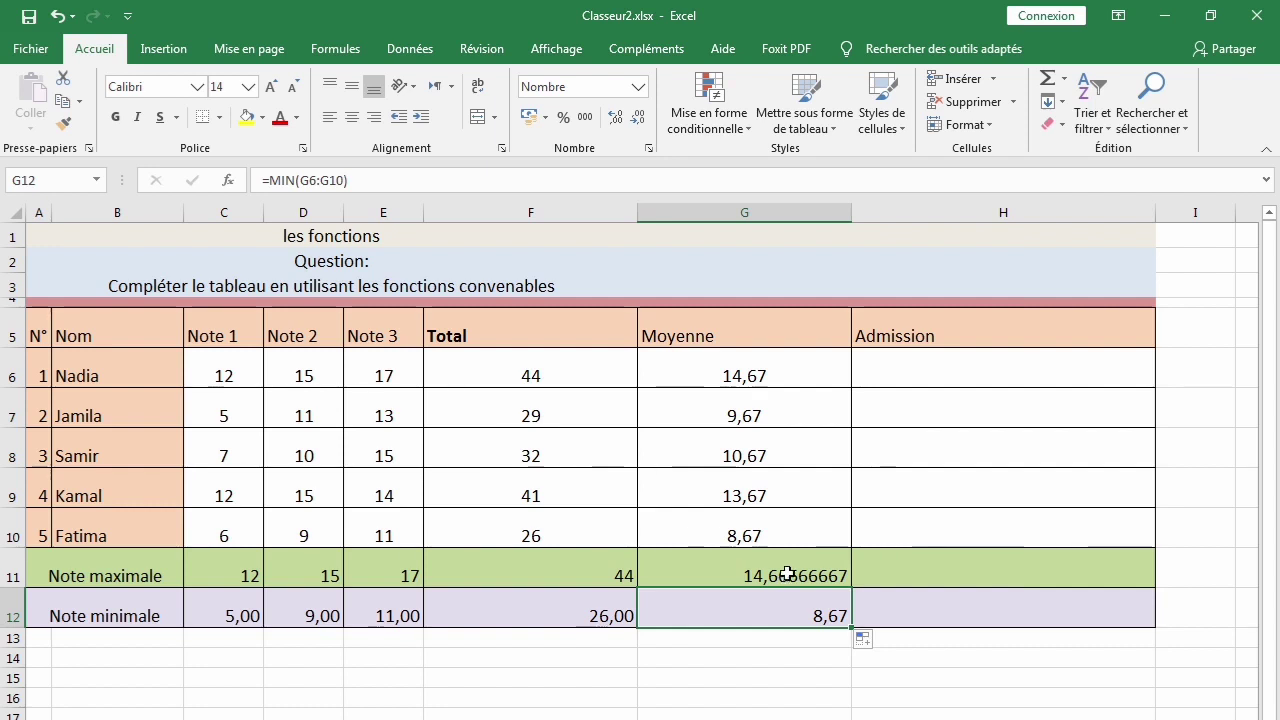
- Format G11:G12 as Nombre with 2 decimals and the red unsigned negative style, and centre the values horizontally
click(696, 584)
drag(696, 587, 697, 596)
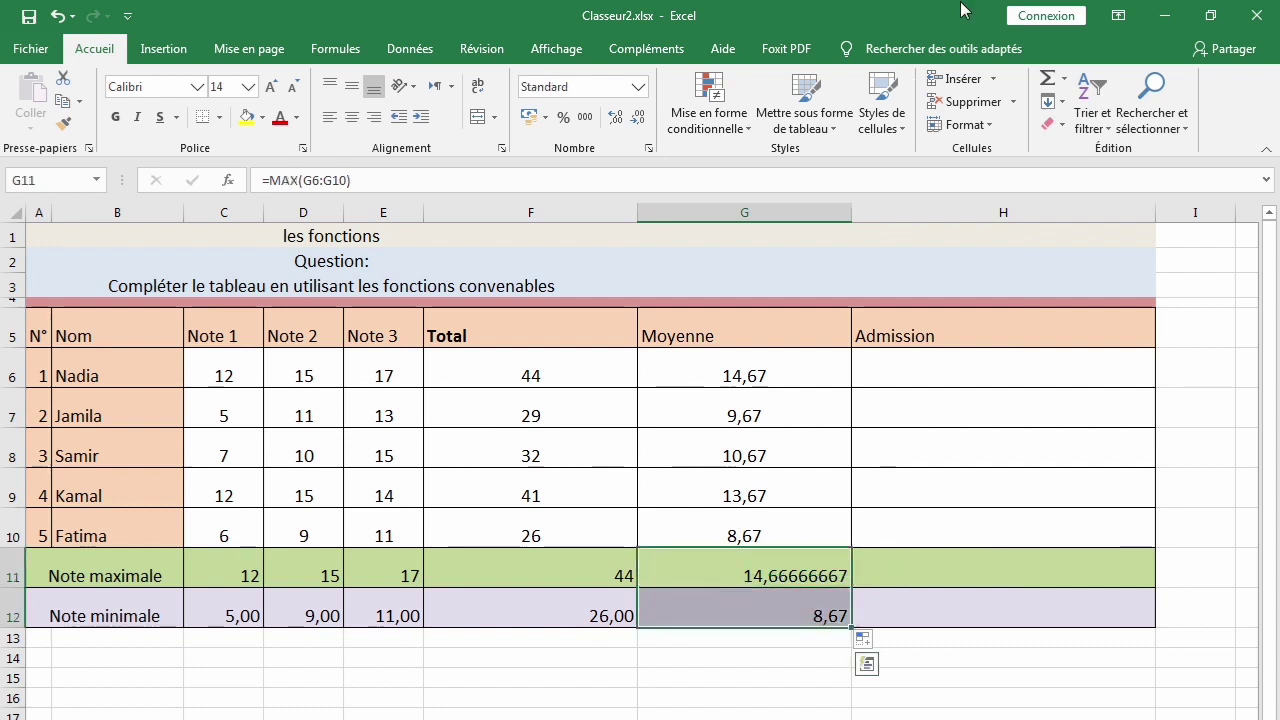
click(966, 125)
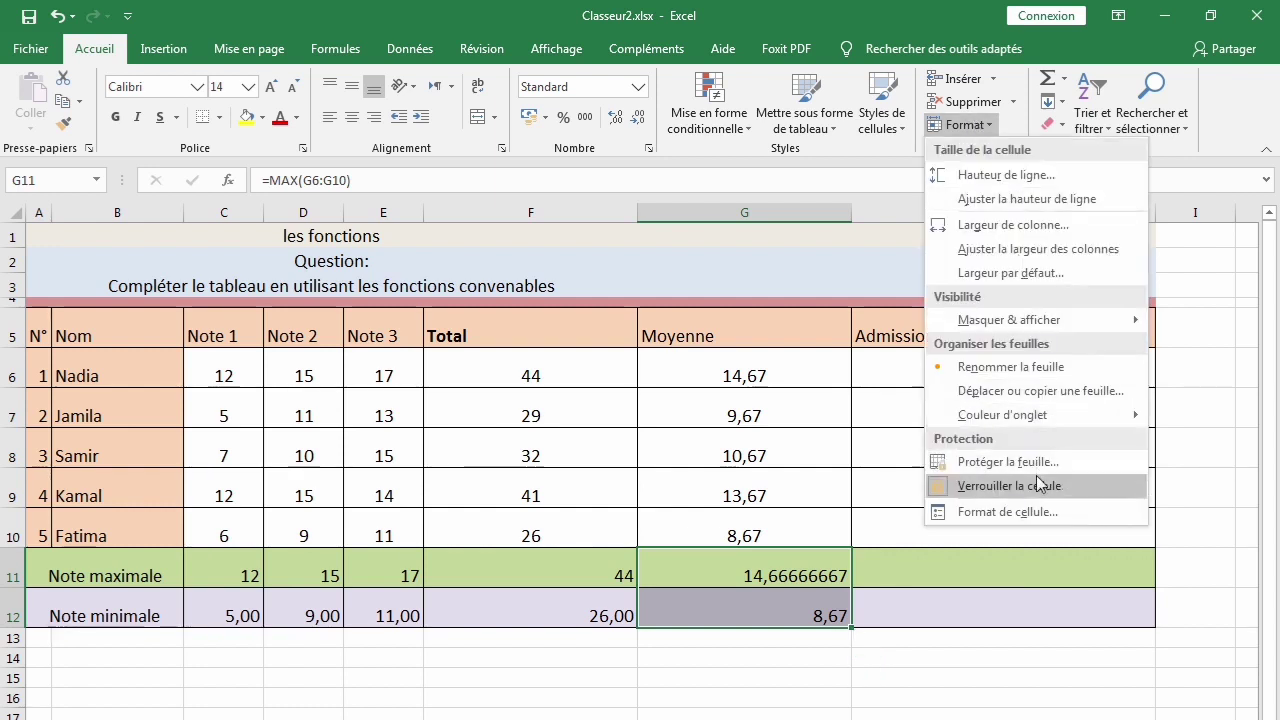
click(1040, 511)
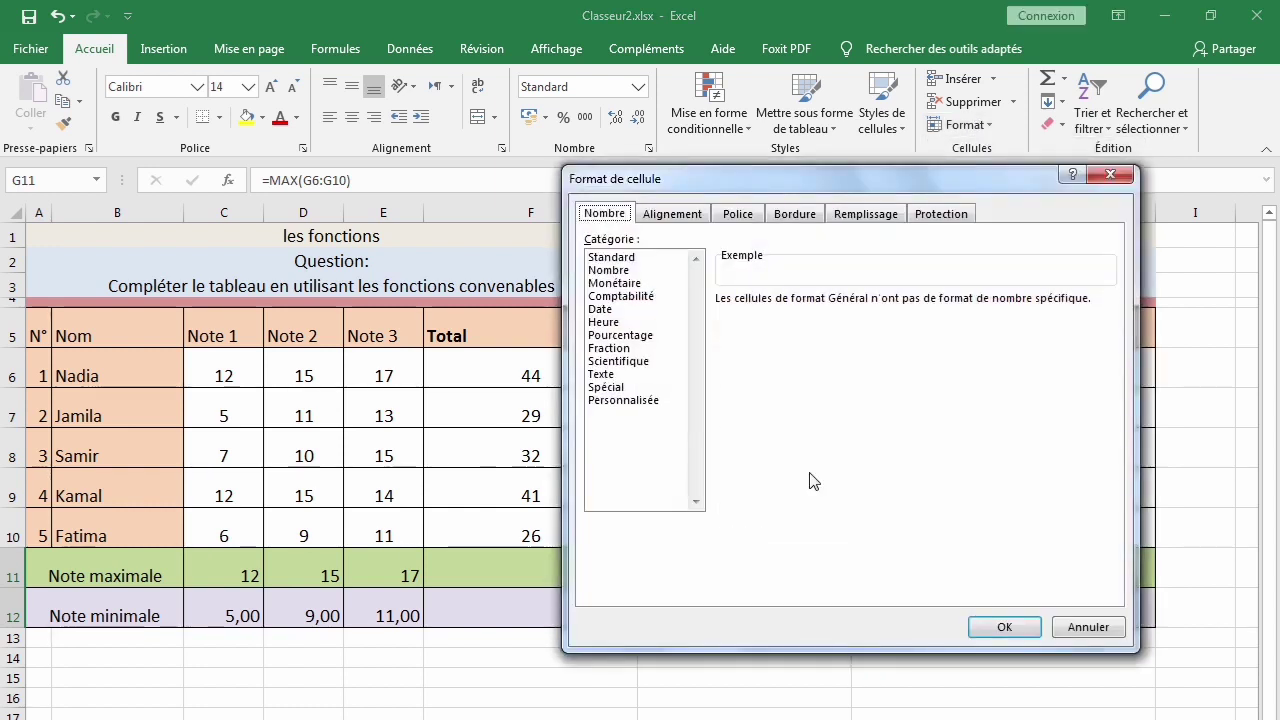
click(596, 273)
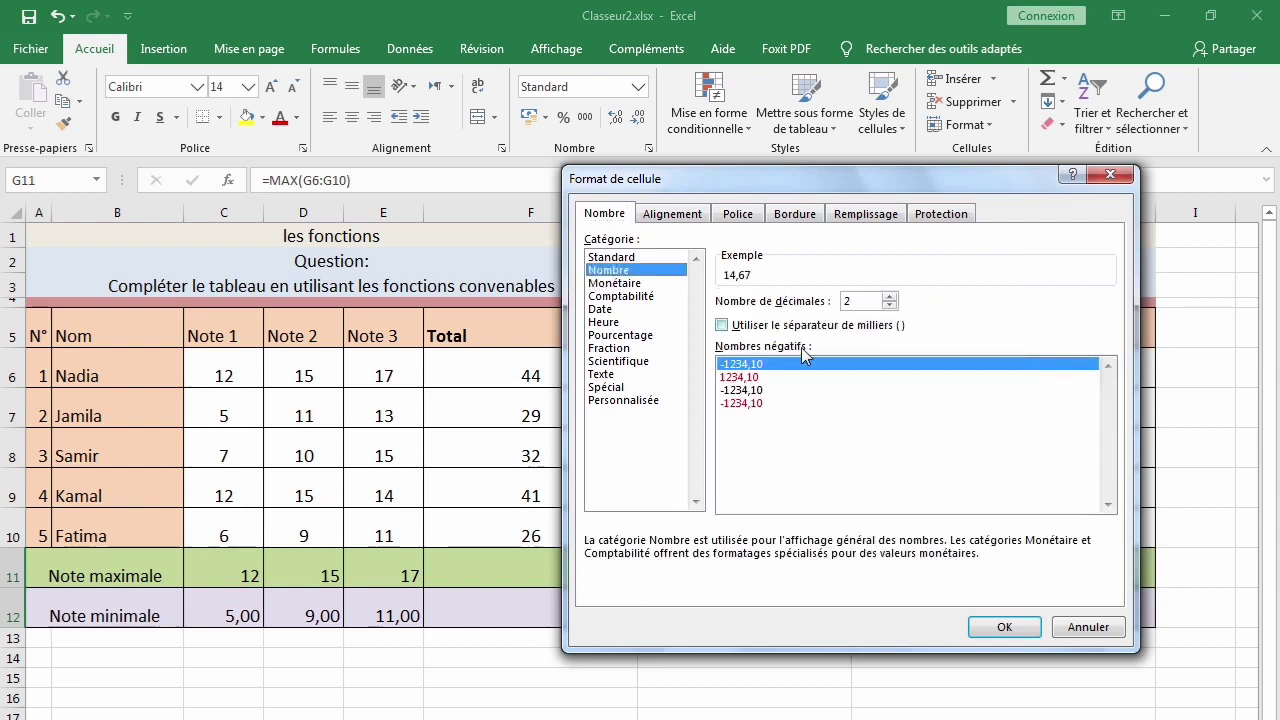
click(752, 377)
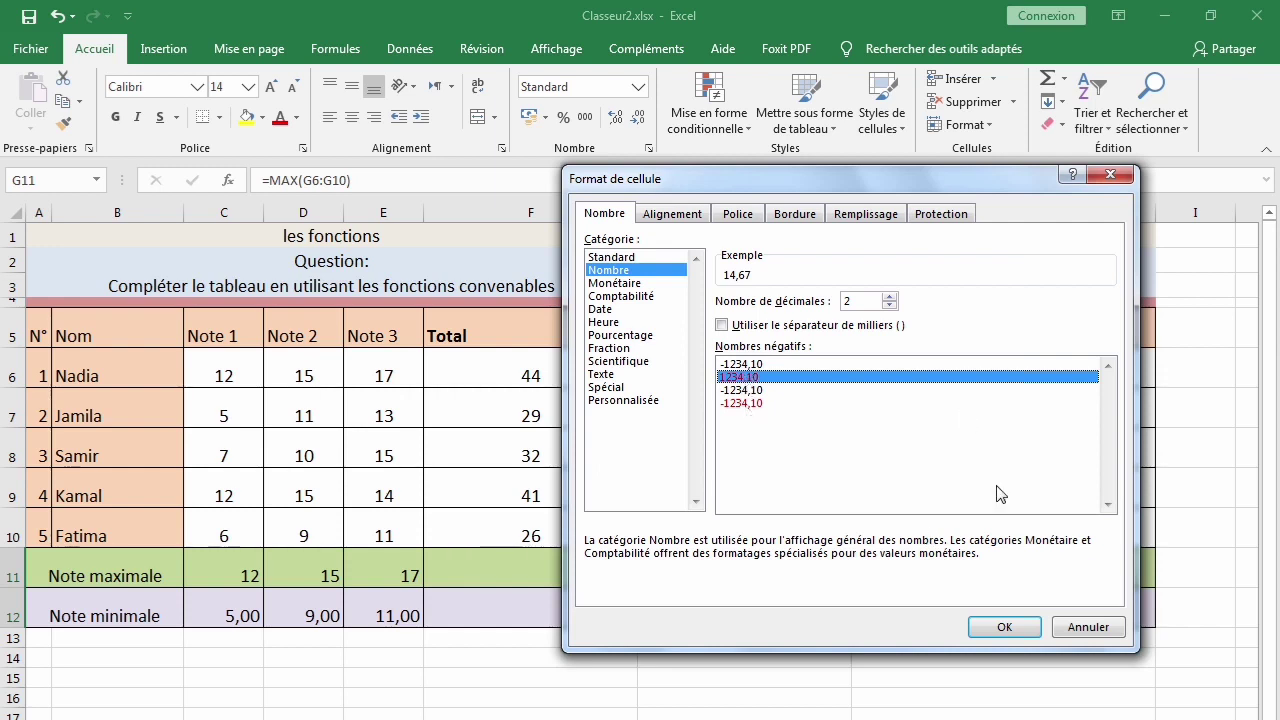
click(1004, 628)
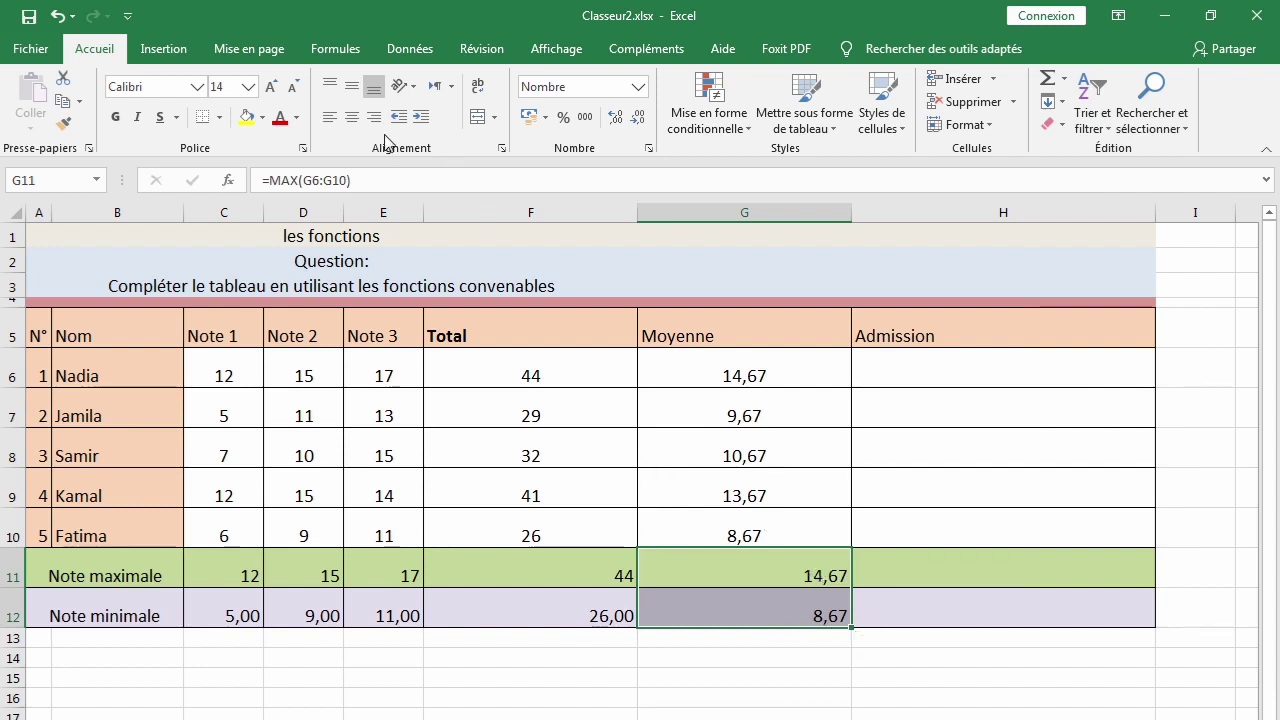
click(351, 117)
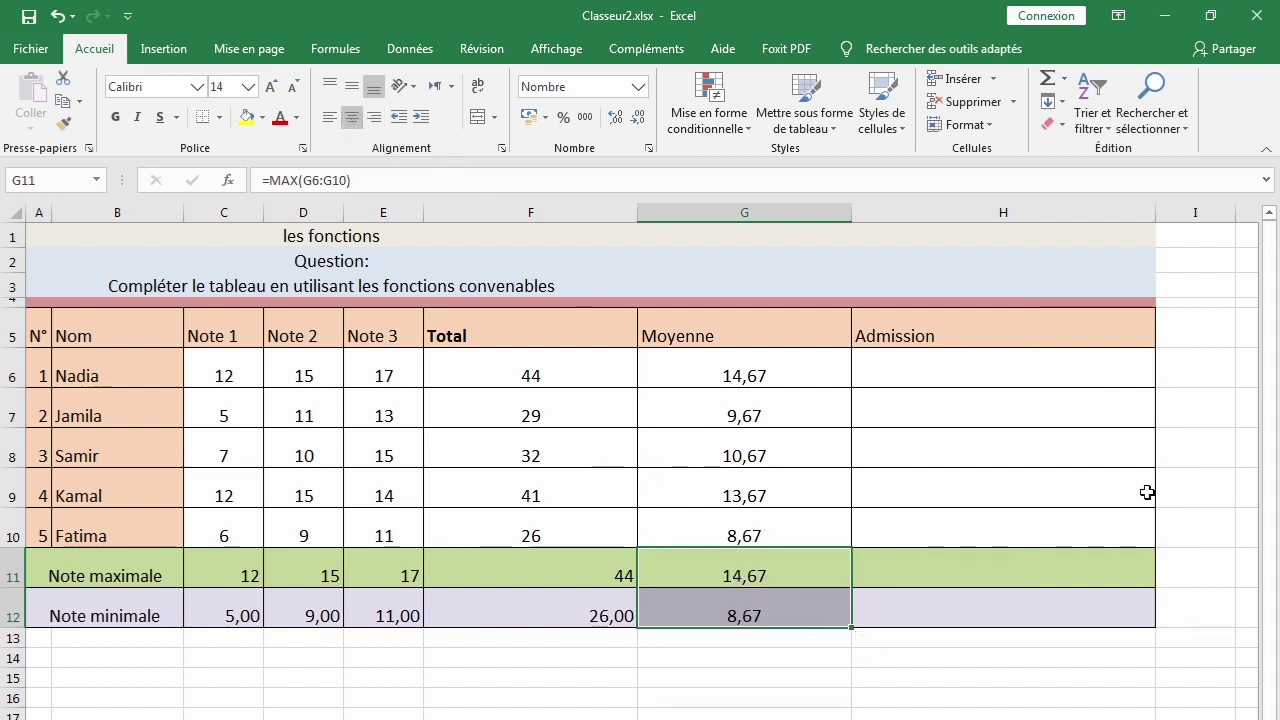
- Insert the SI function in cell H6 of the Admission column and move its arguments dialog clear of the Moyenne values
click(995, 408)
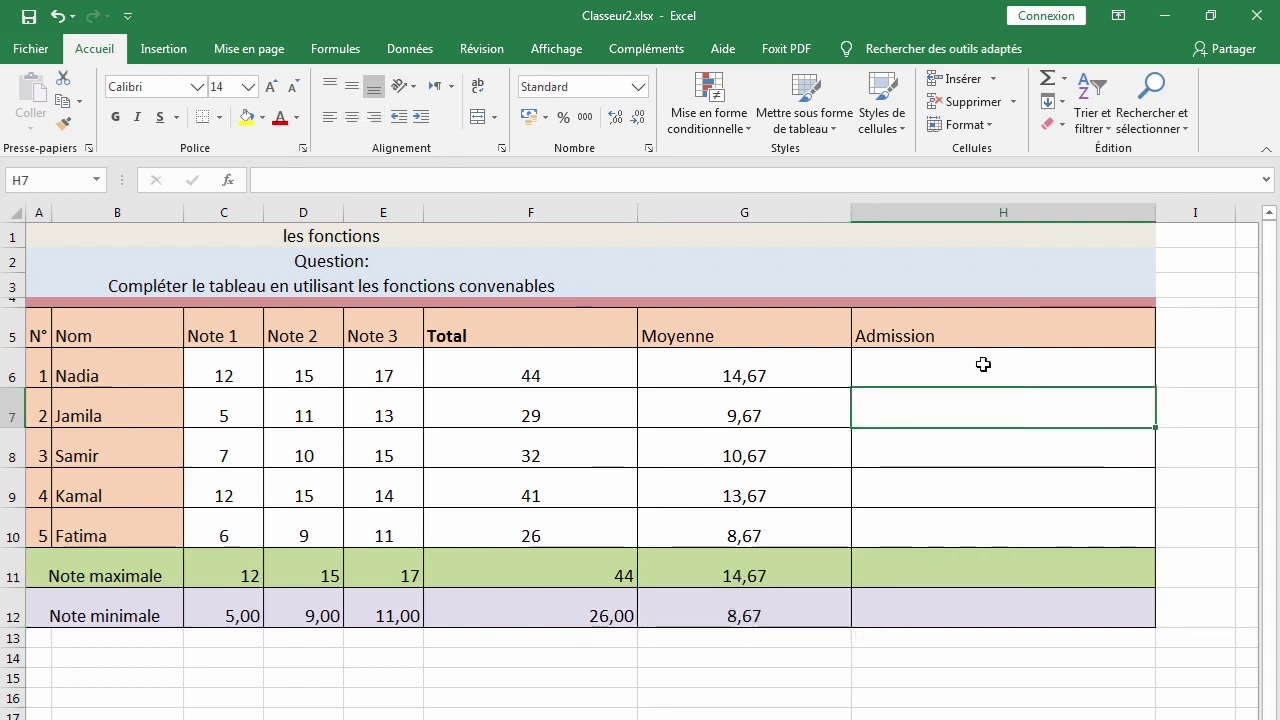
click(981, 371)
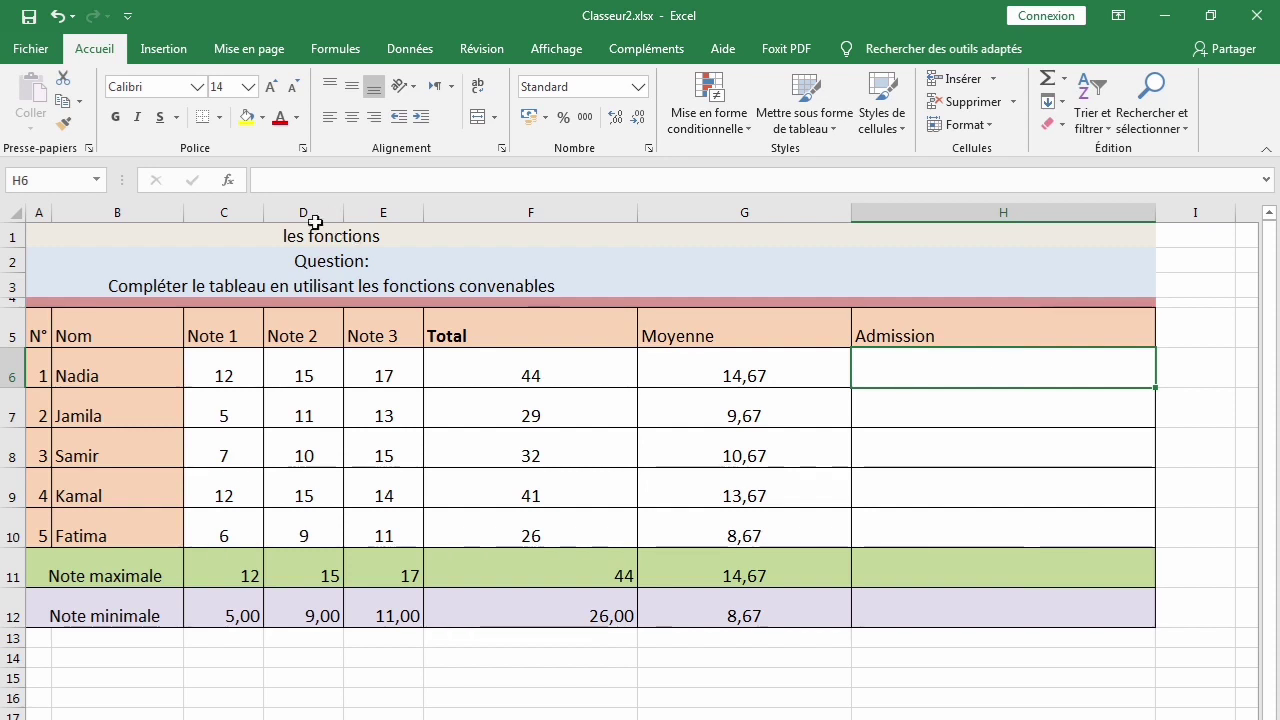
click(229, 181)
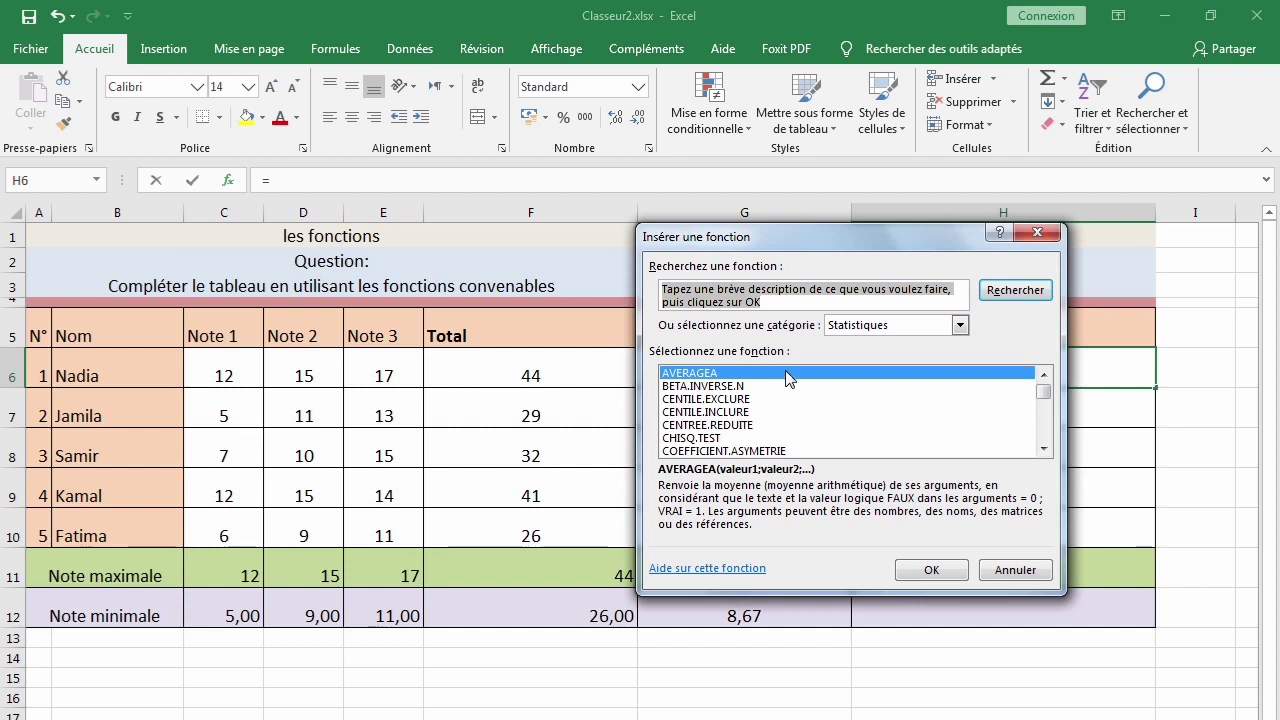
text(s)
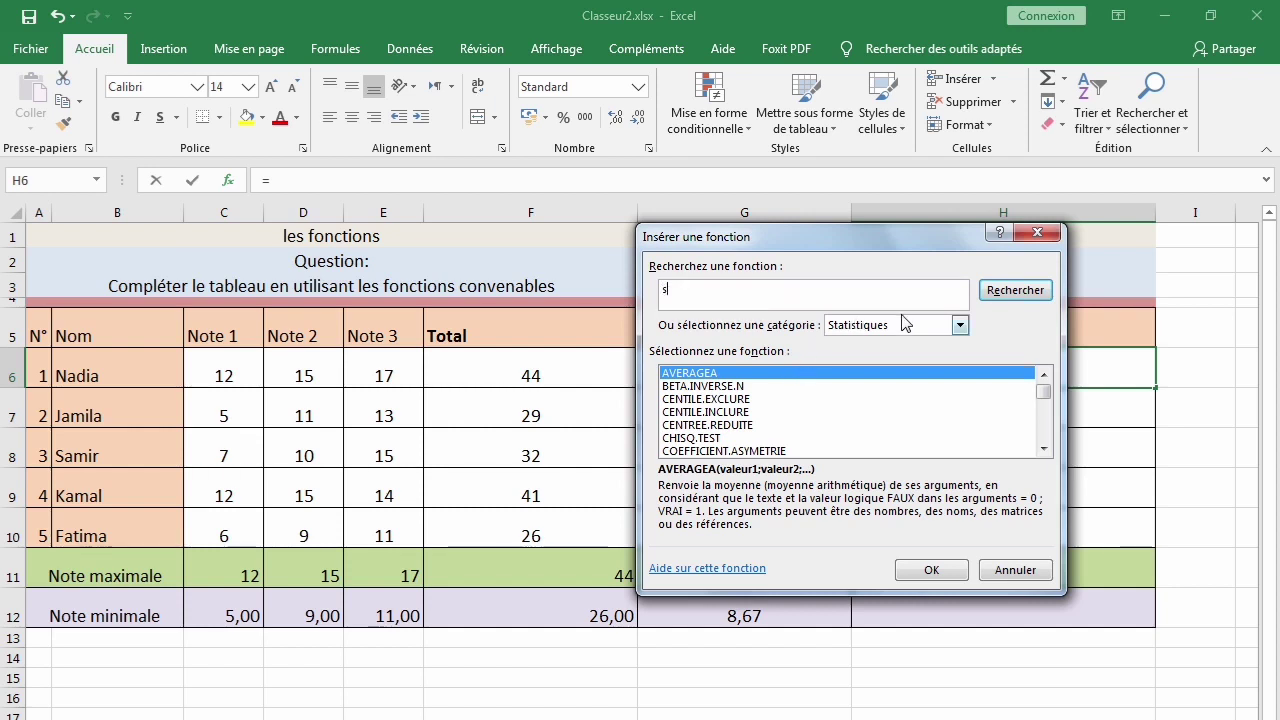
key(BackSpace)
click(705, 412)
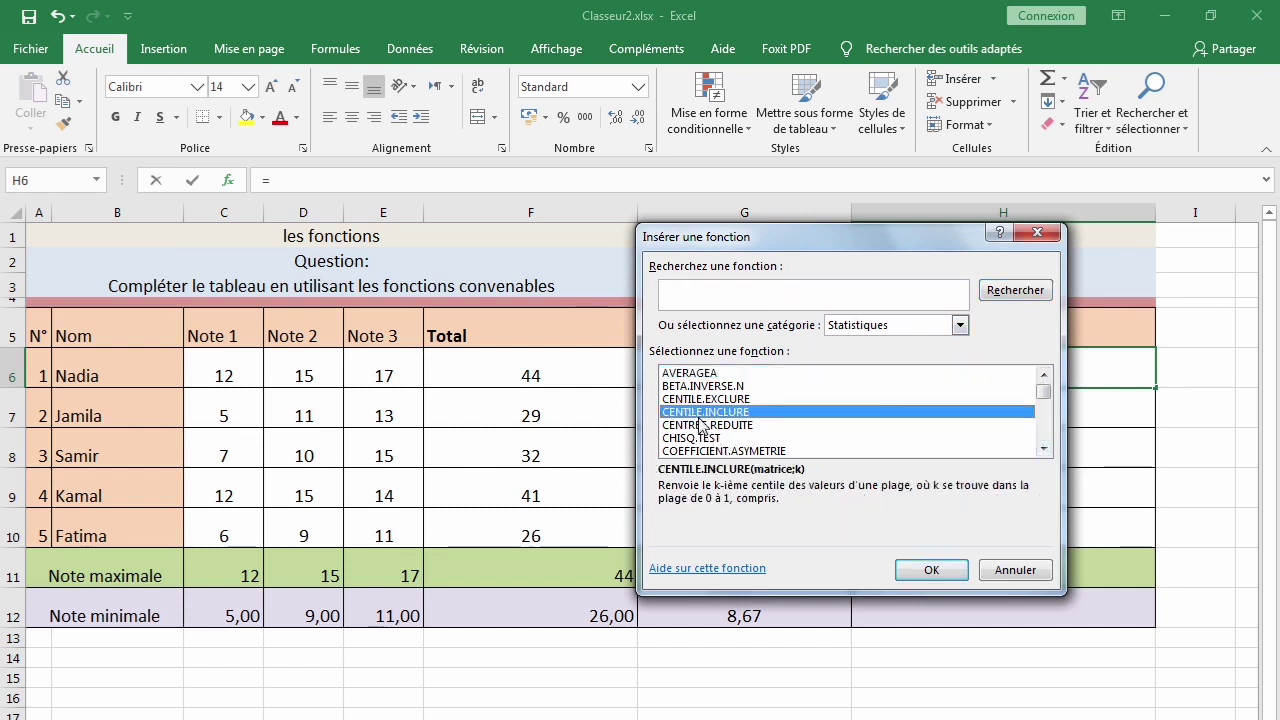
key(s)
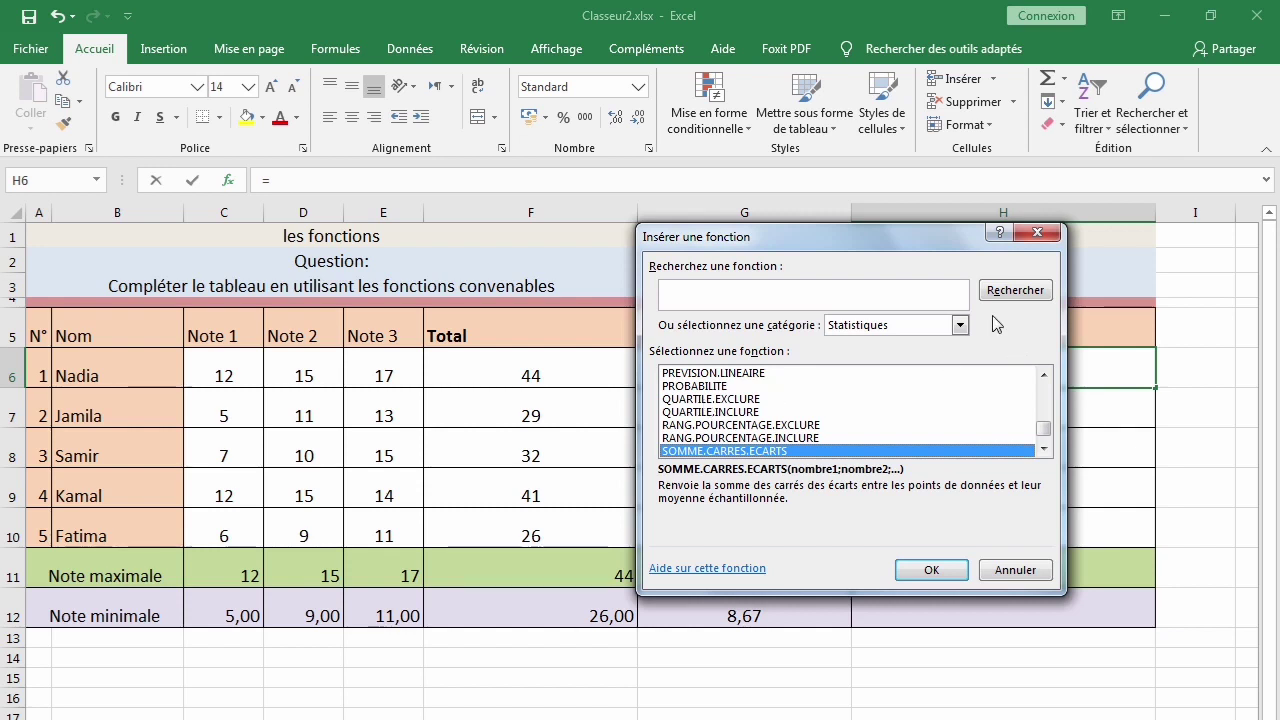
click(960, 325)
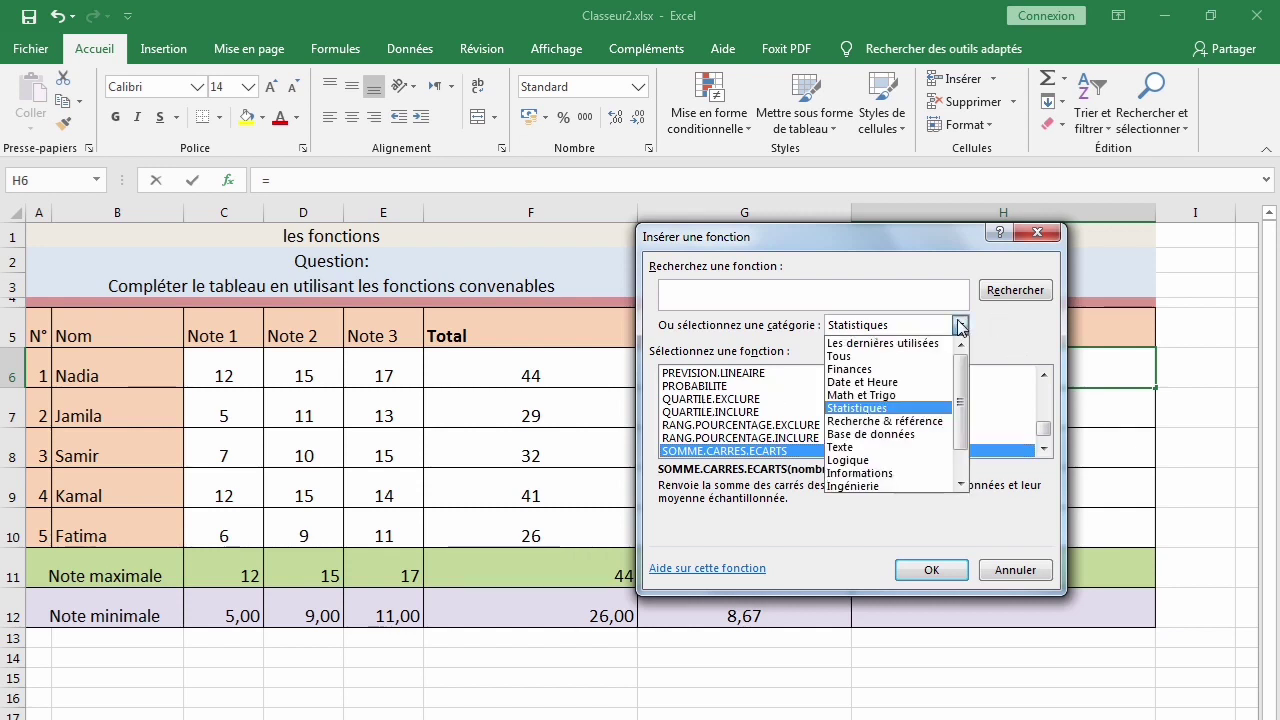
click(856, 344)
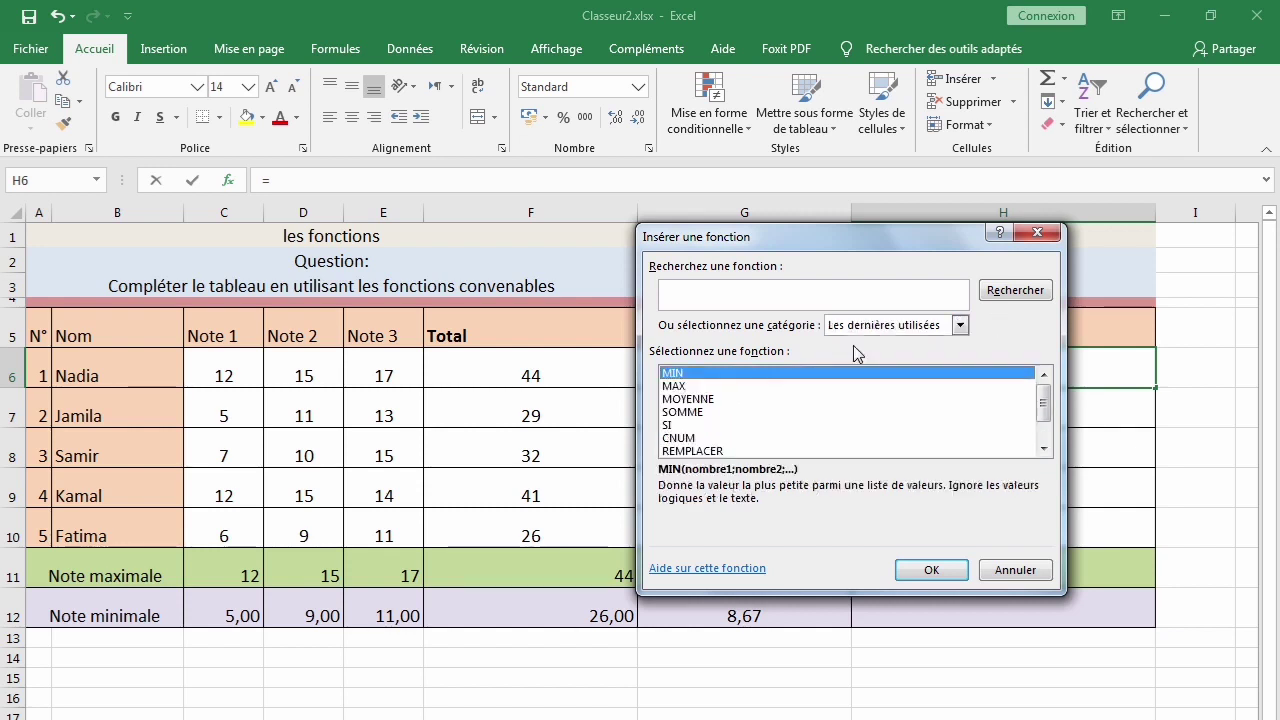
click(670, 425)
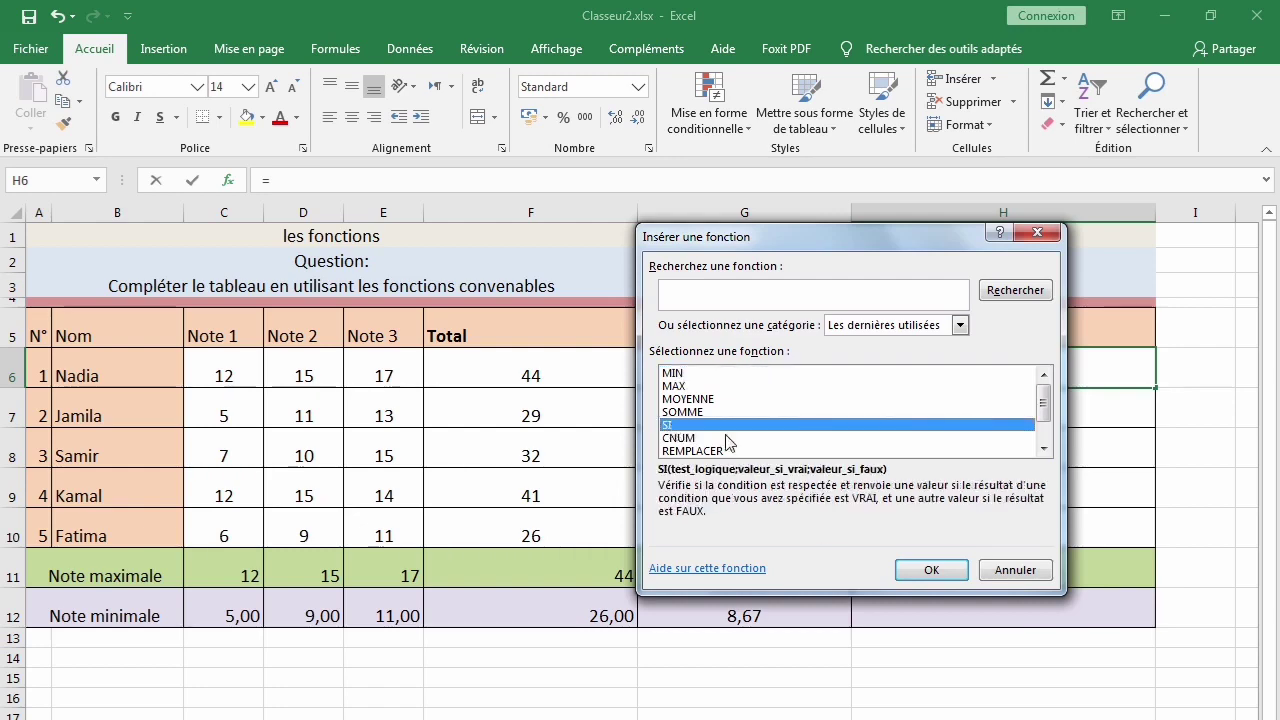
click(916, 567)
drag(988, 272, 503, 281)
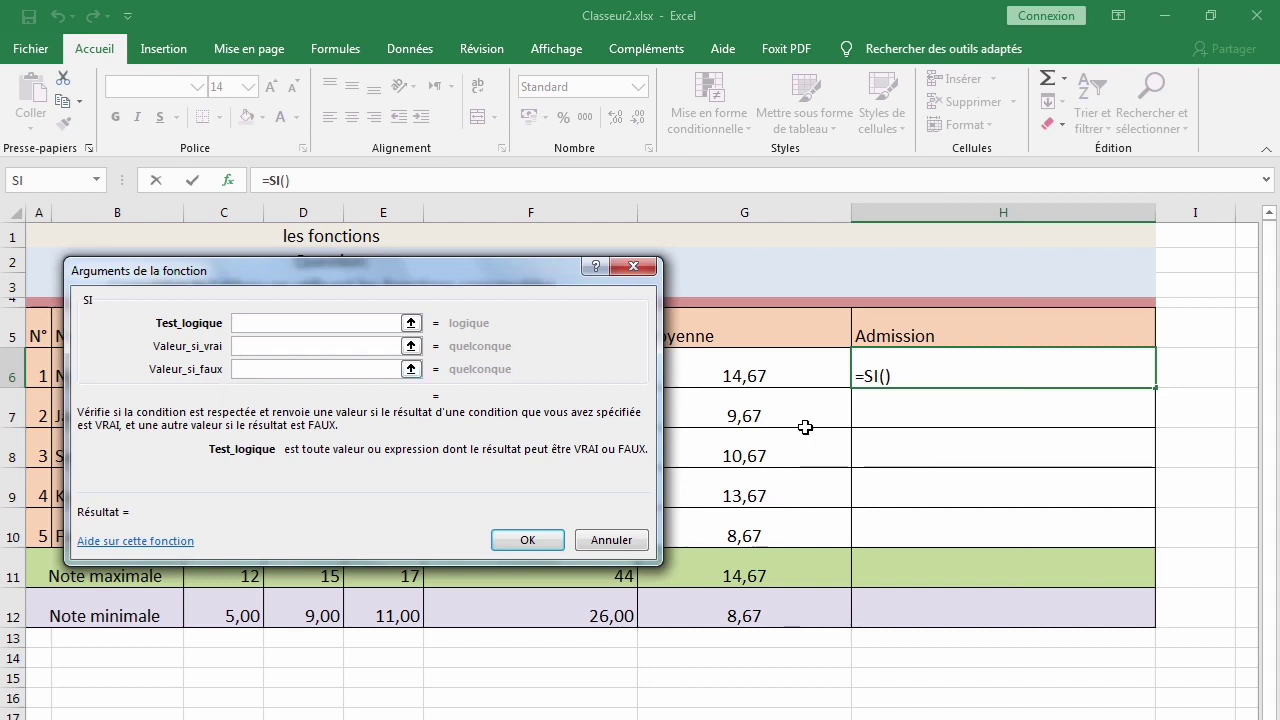
- Move the SI arguments dialog clear of the Moyenne column and set Test_logique to G6>10
drag(464, 270, 427, 233)
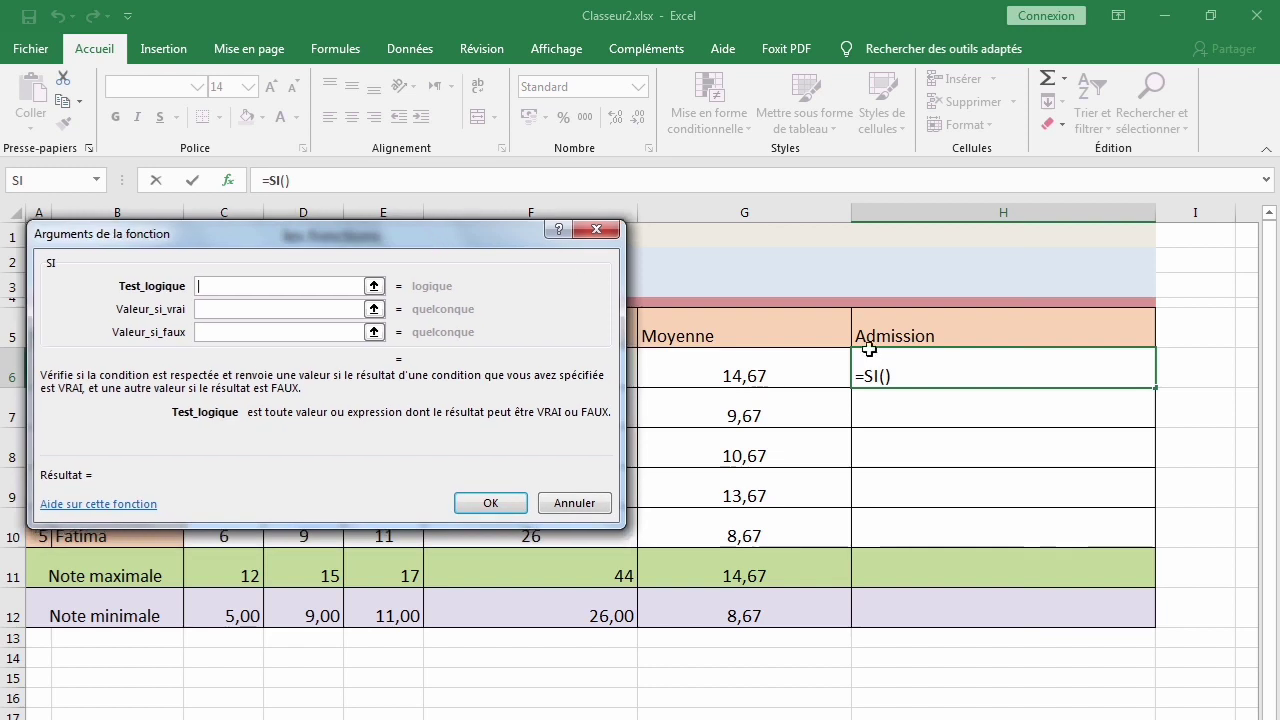
click(794, 379)
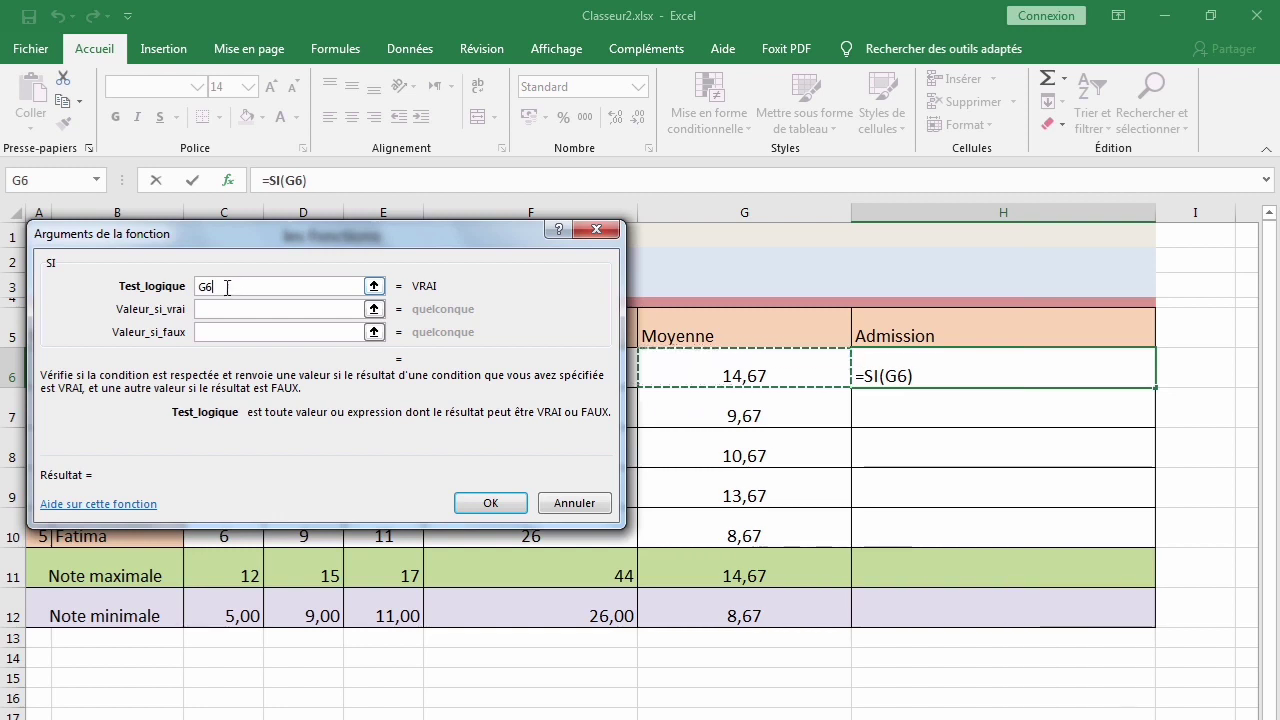
text(>)
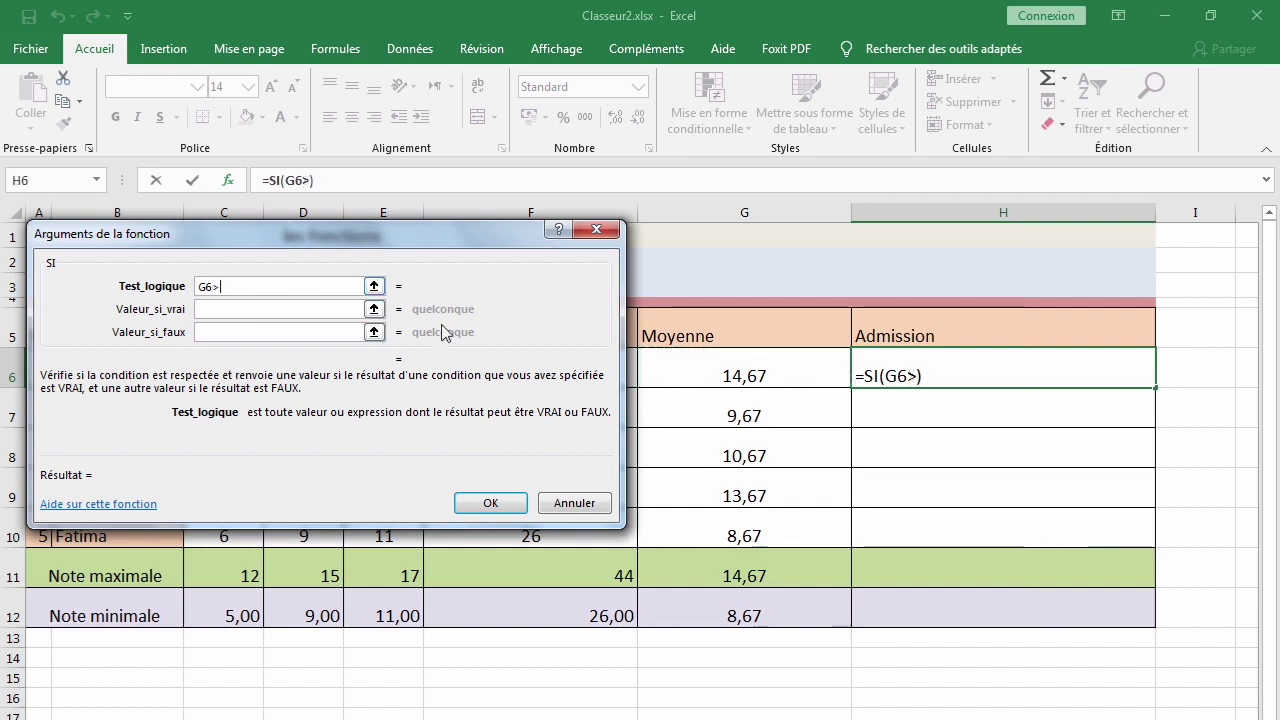
text(10)
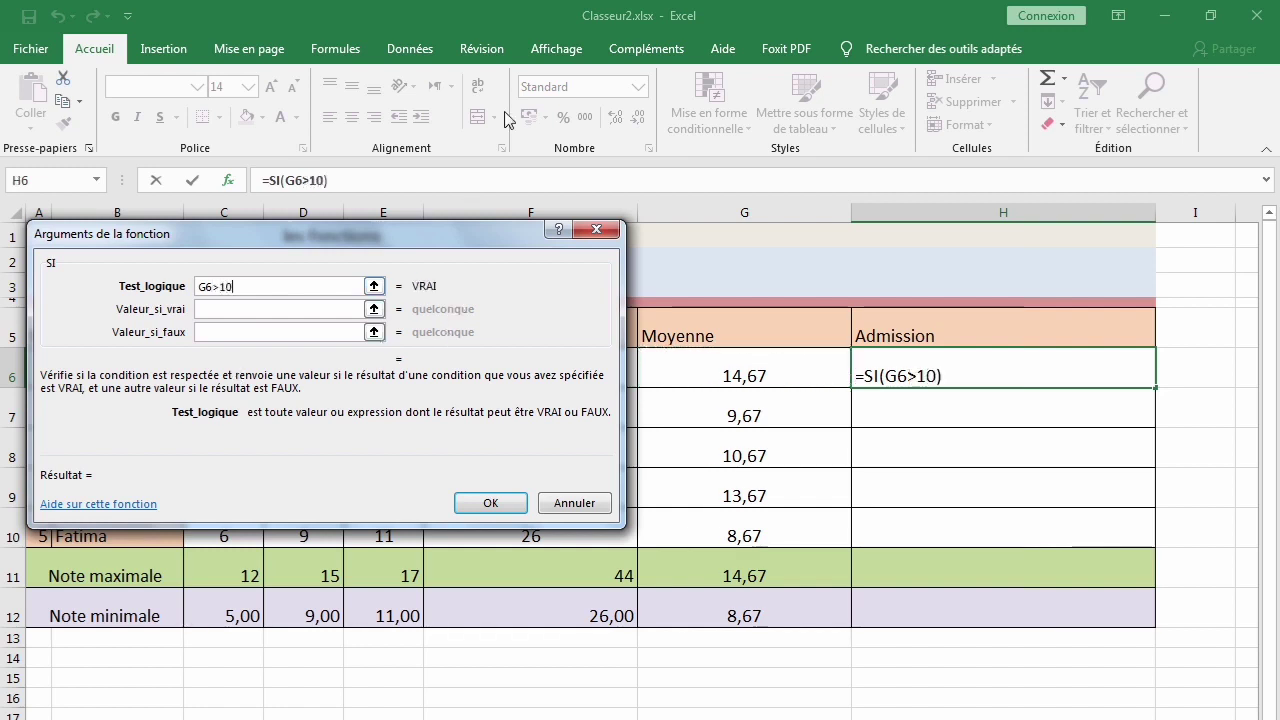
- Set Valeur_si_vrai to réeussi and Valeur_si_faux to échoué, confirm the function, and copy the formula down to H10
click(239, 310)
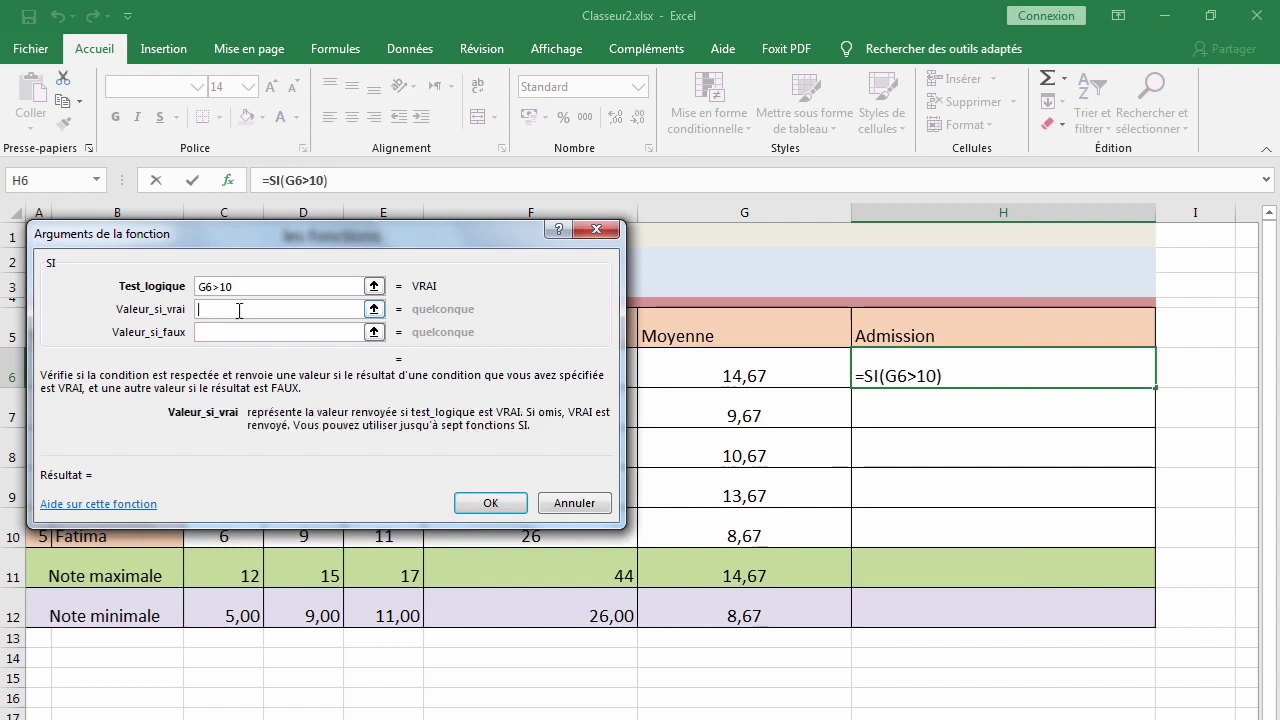
text(réeussi)
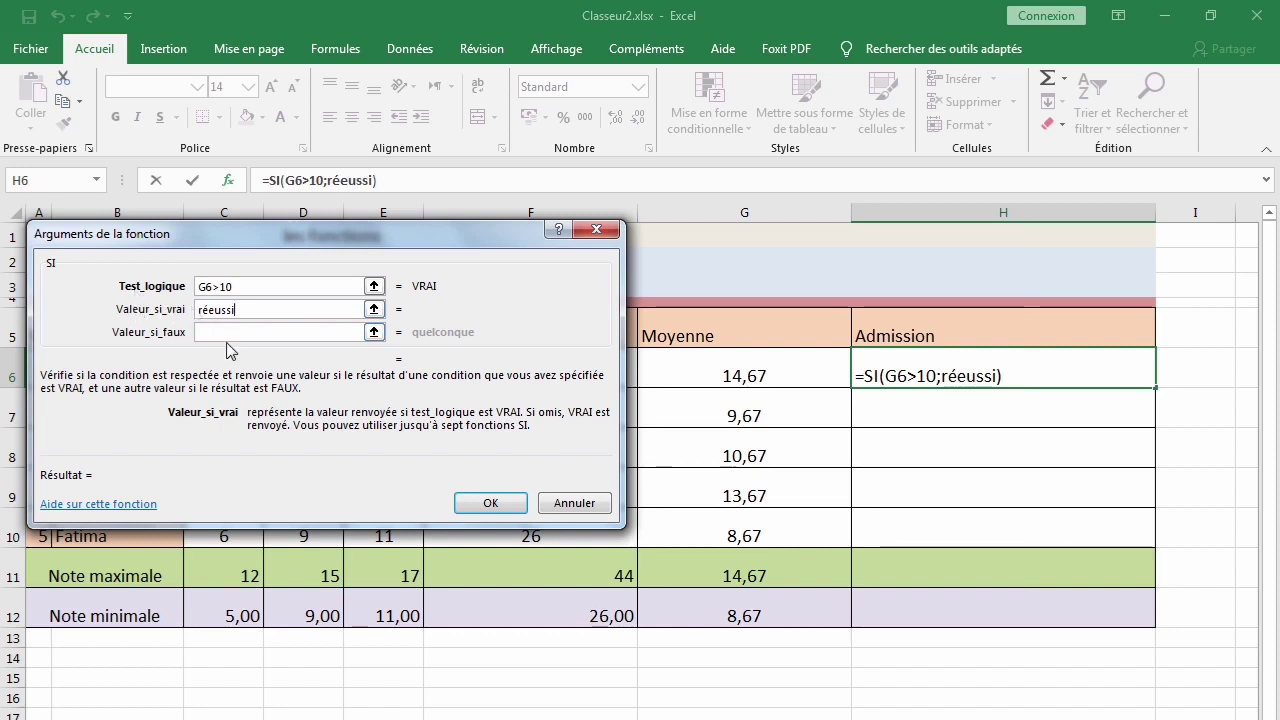
click(228, 334)
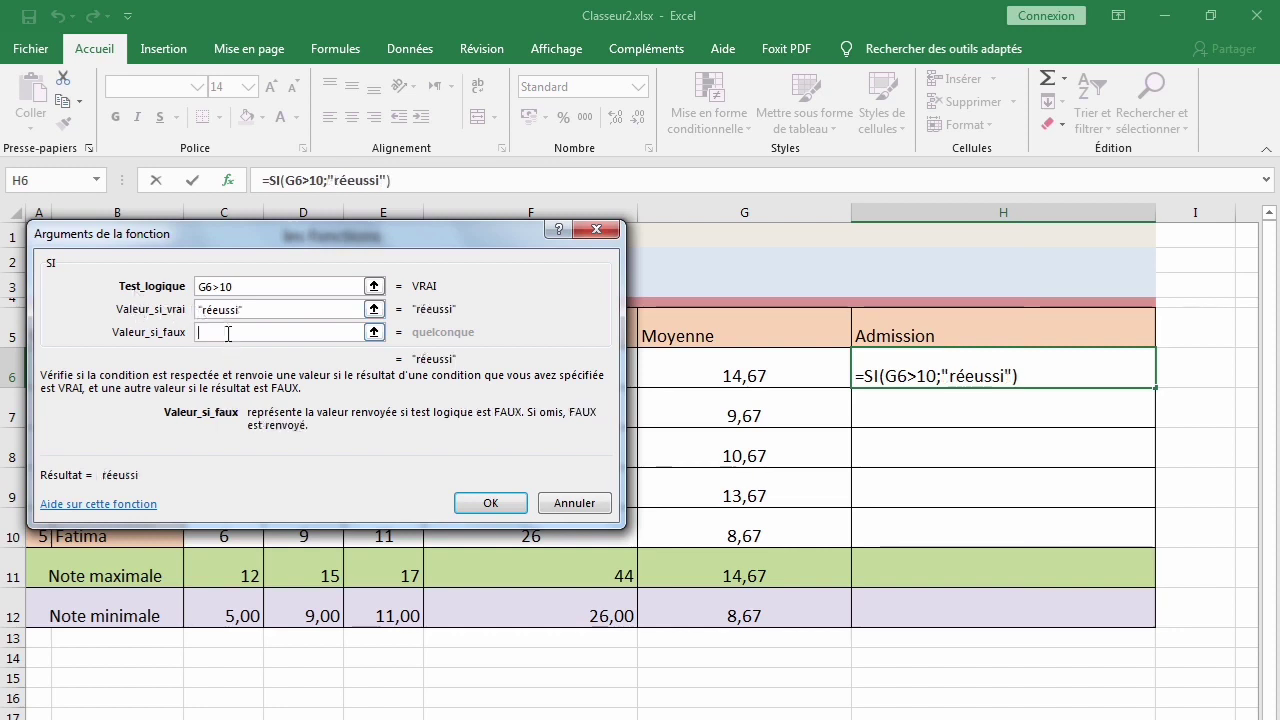
text(é)
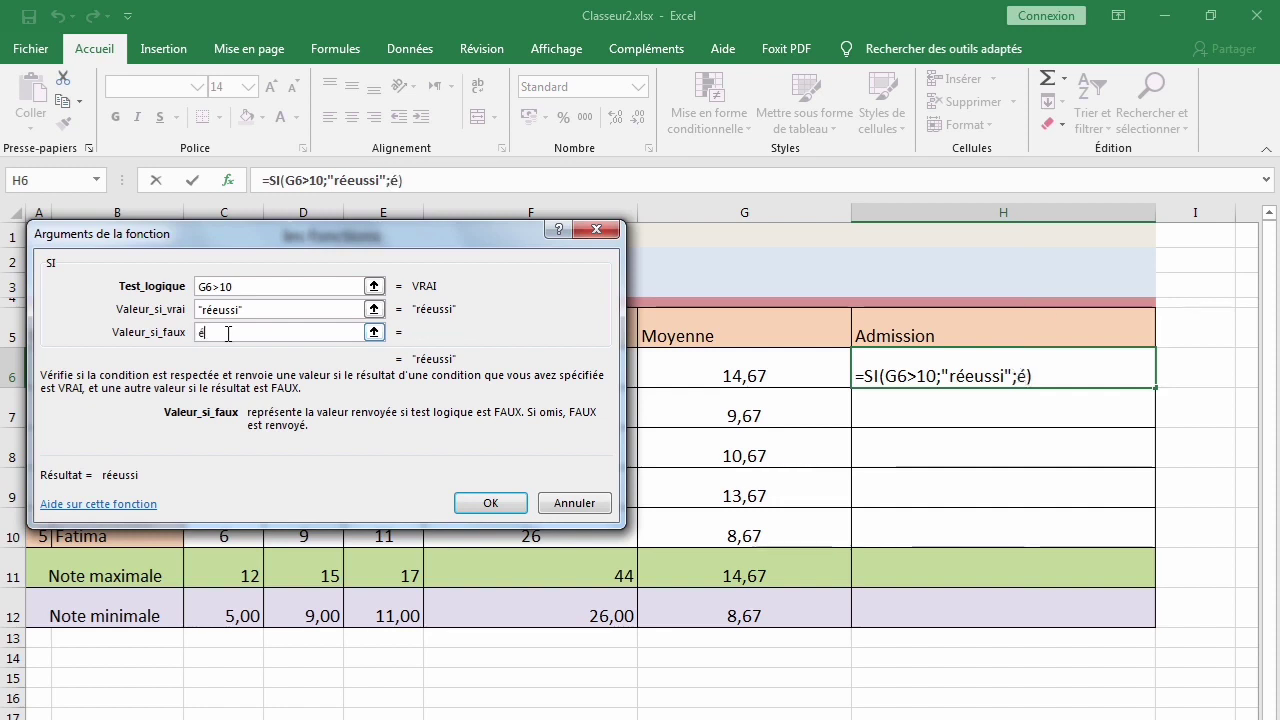
text(choué)
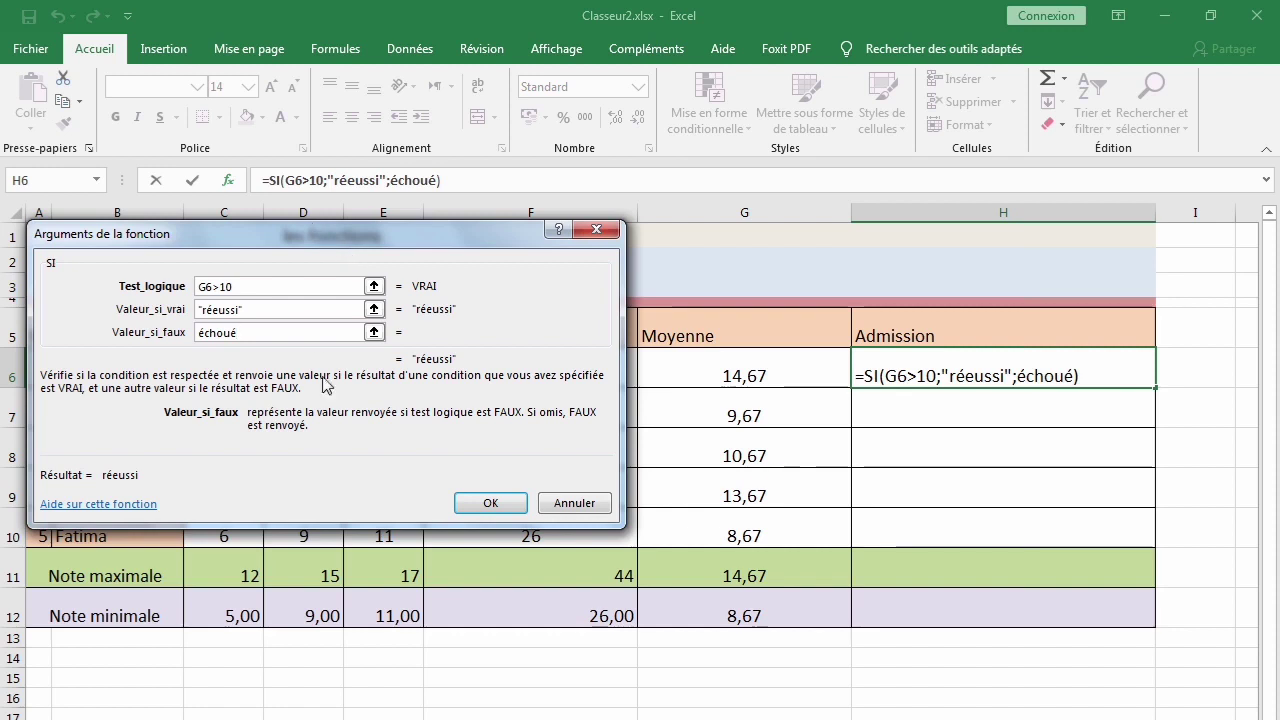
click(492, 504)
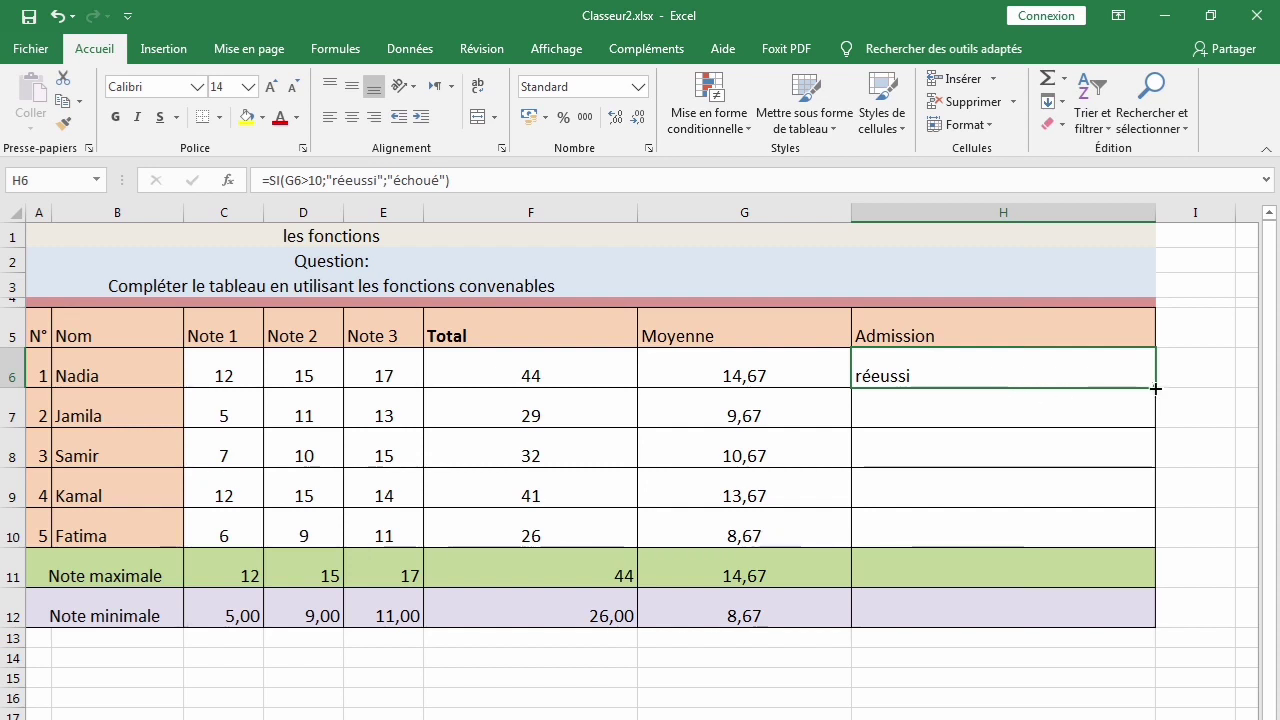
drag(1155, 388, 1140, 545)
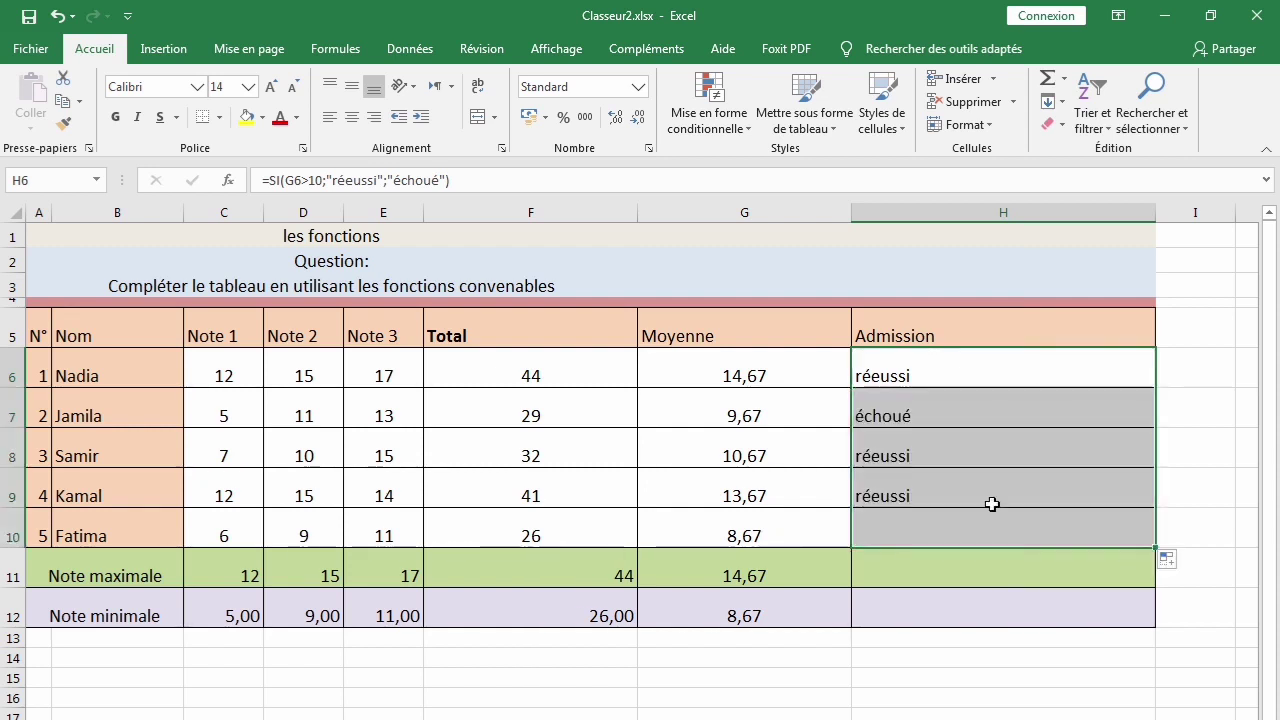
- Compare the Moyenne value with the Admission result for each student in rows 7 to 10
click(830, 420)
click(940, 410)
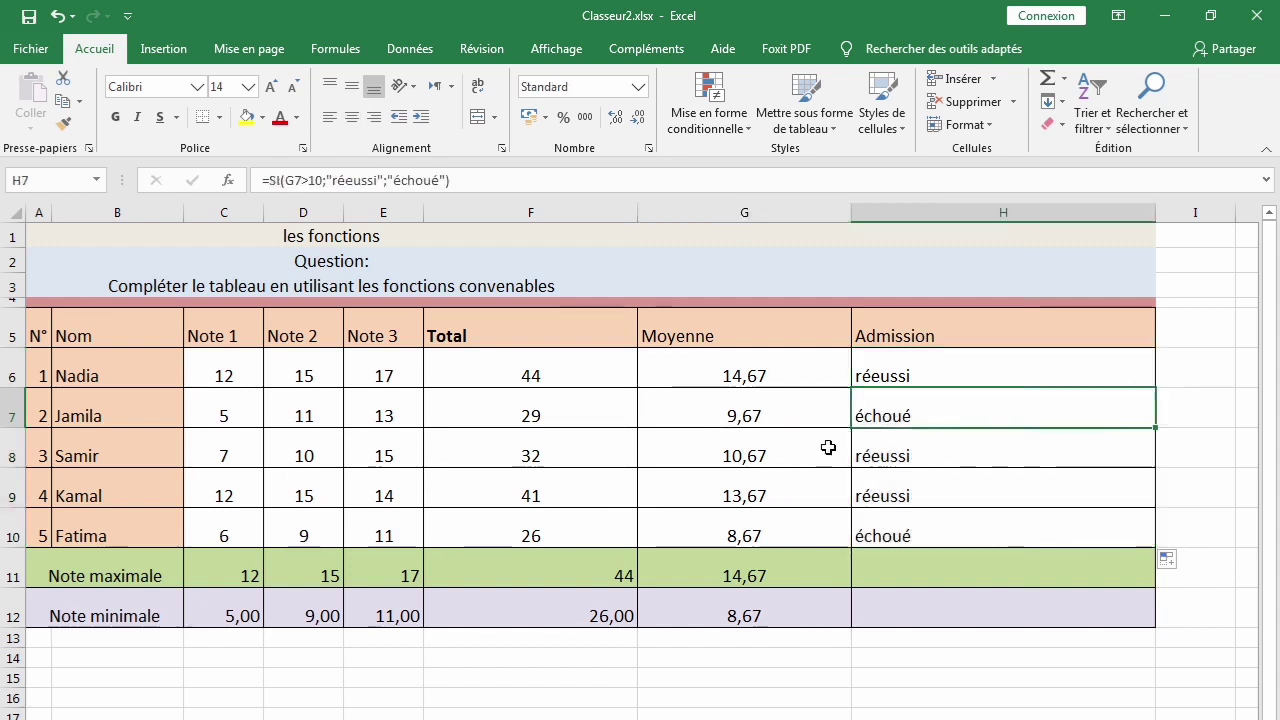
click(828, 448)
click(890, 450)
click(815, 488)
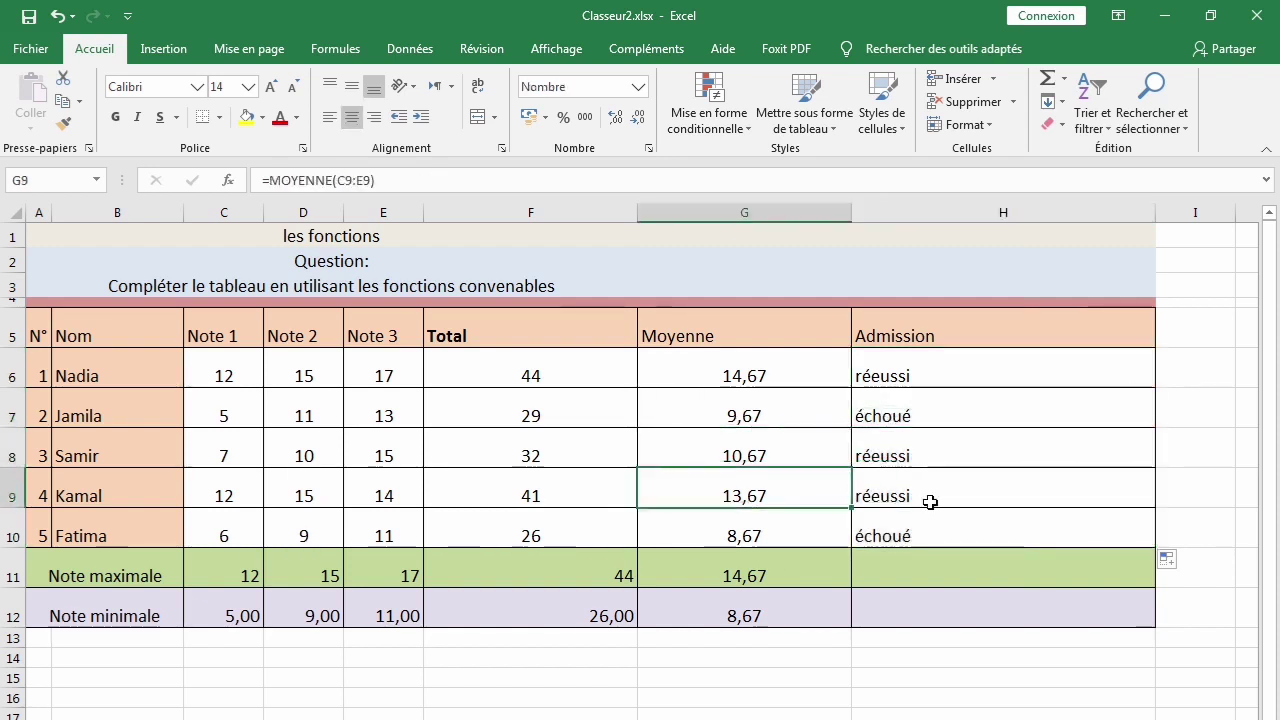
click(925, 500)
click(814, 526)
click(918, 530)
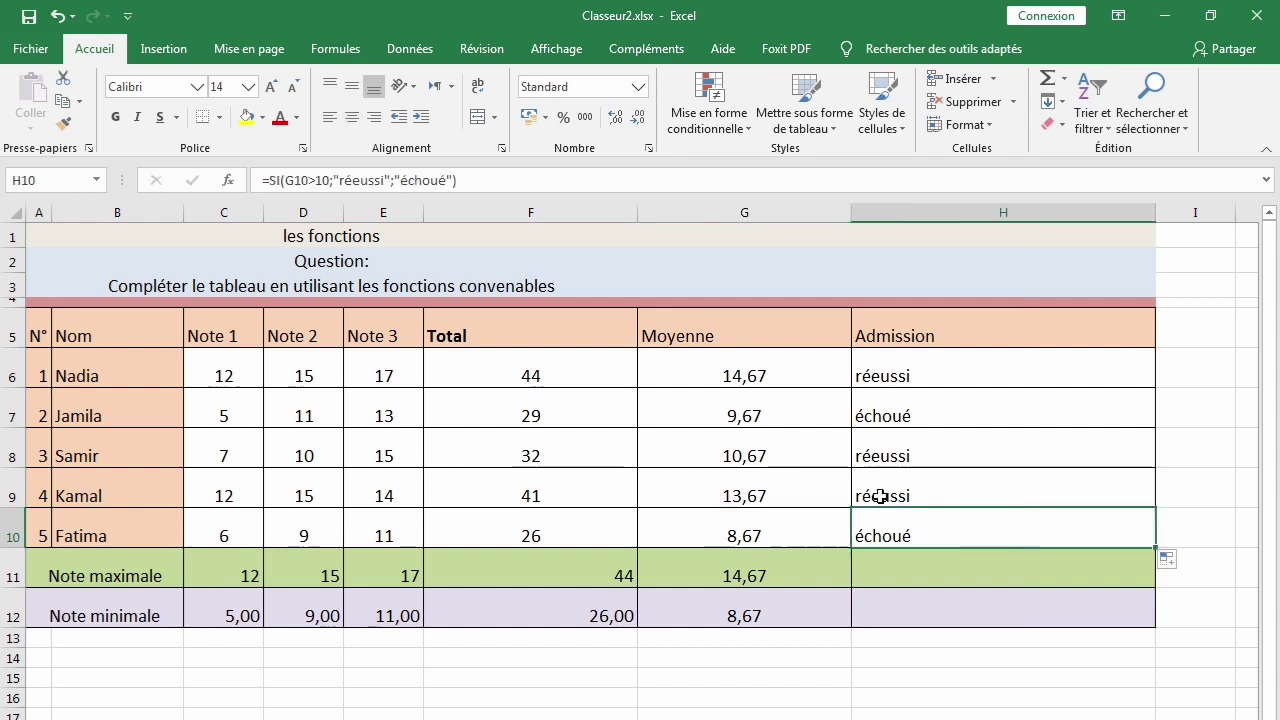
- Correct the spelling of the true value to "réussi" in the SI formula of cell H6
click(925, 378)
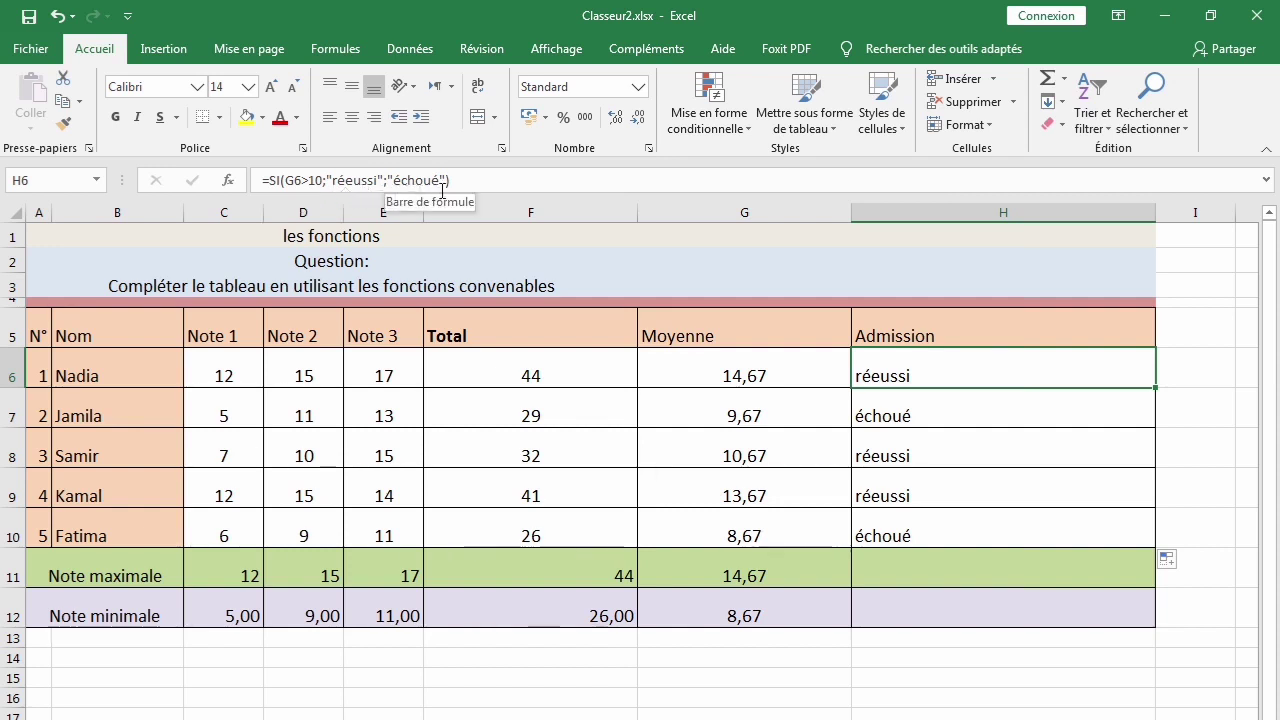
click(352, 181)
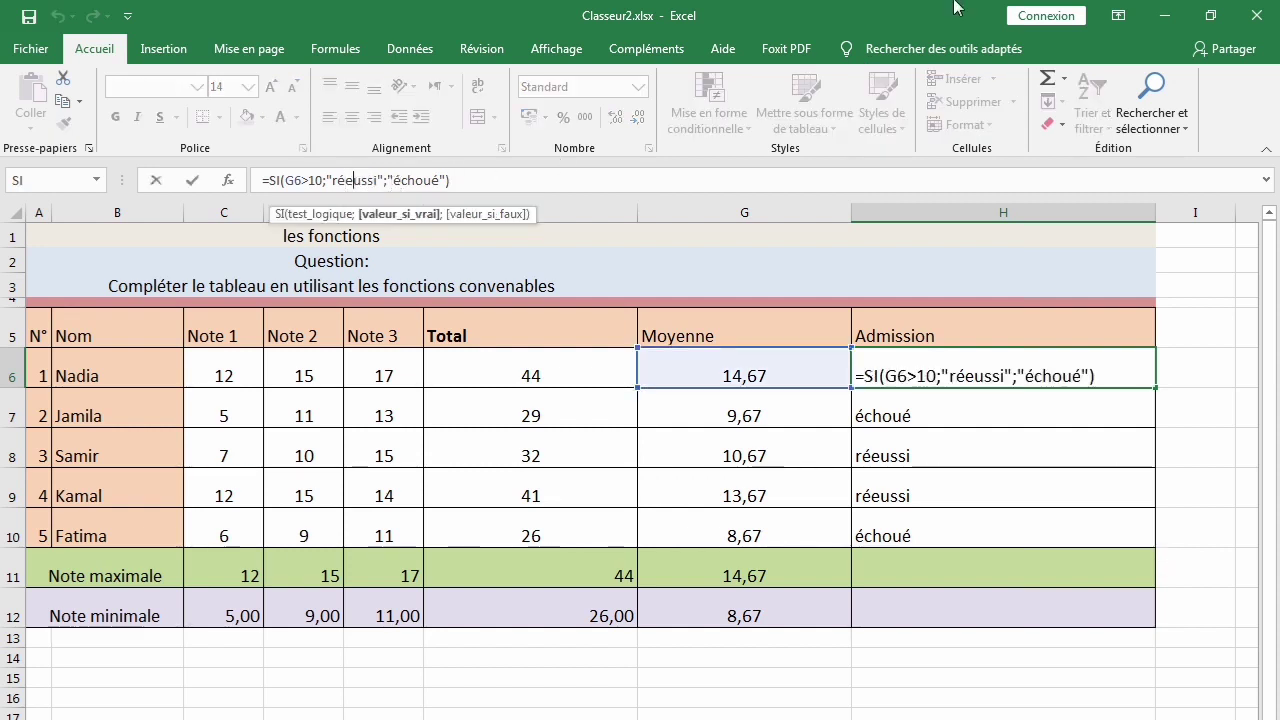
key(BackSpace)
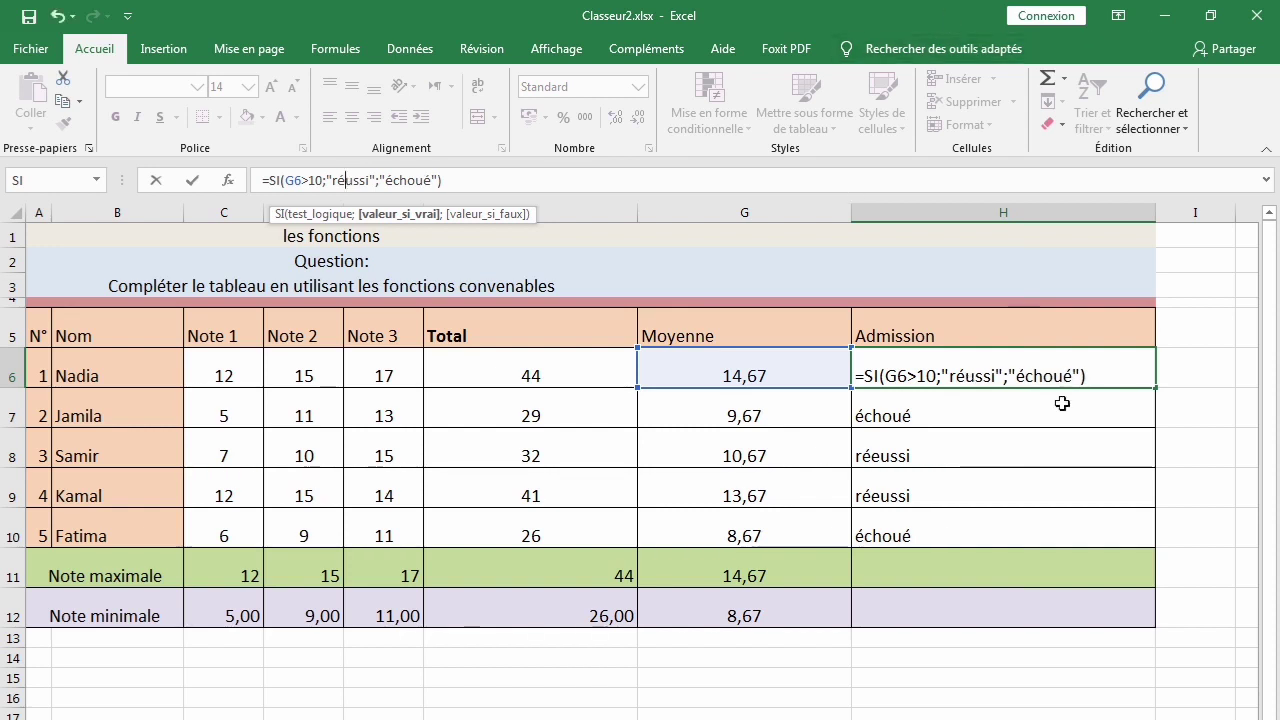
key(Return)
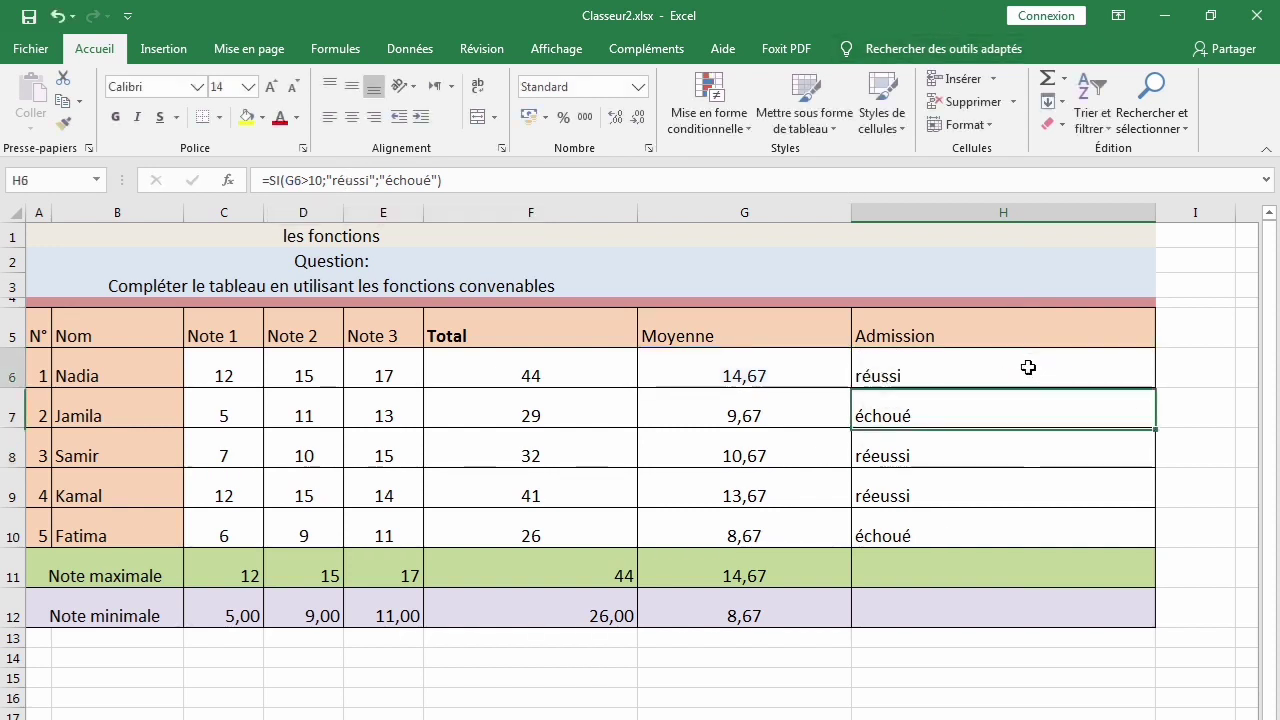
click(1028, 367)
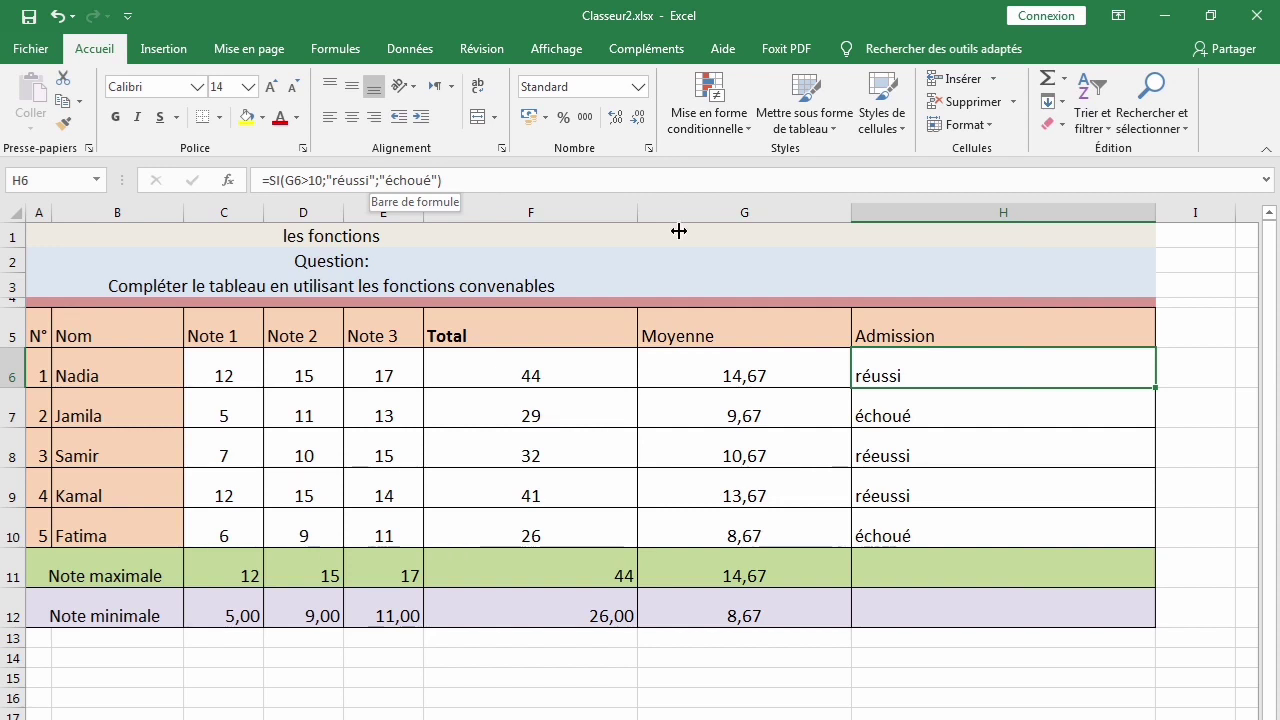
- Merge and centre cells H11:H12 below the Admission results
click(1043, 502)
drag(1016, 566, 1016, 610)
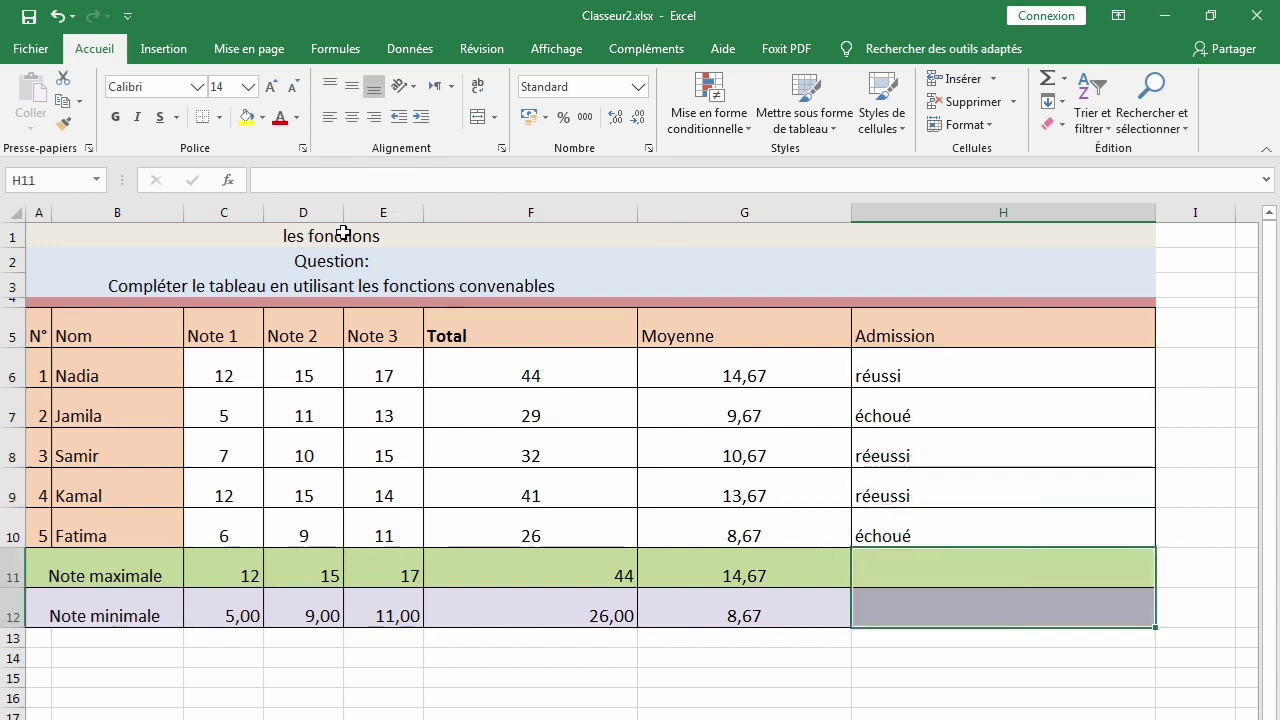
click(495, 125)
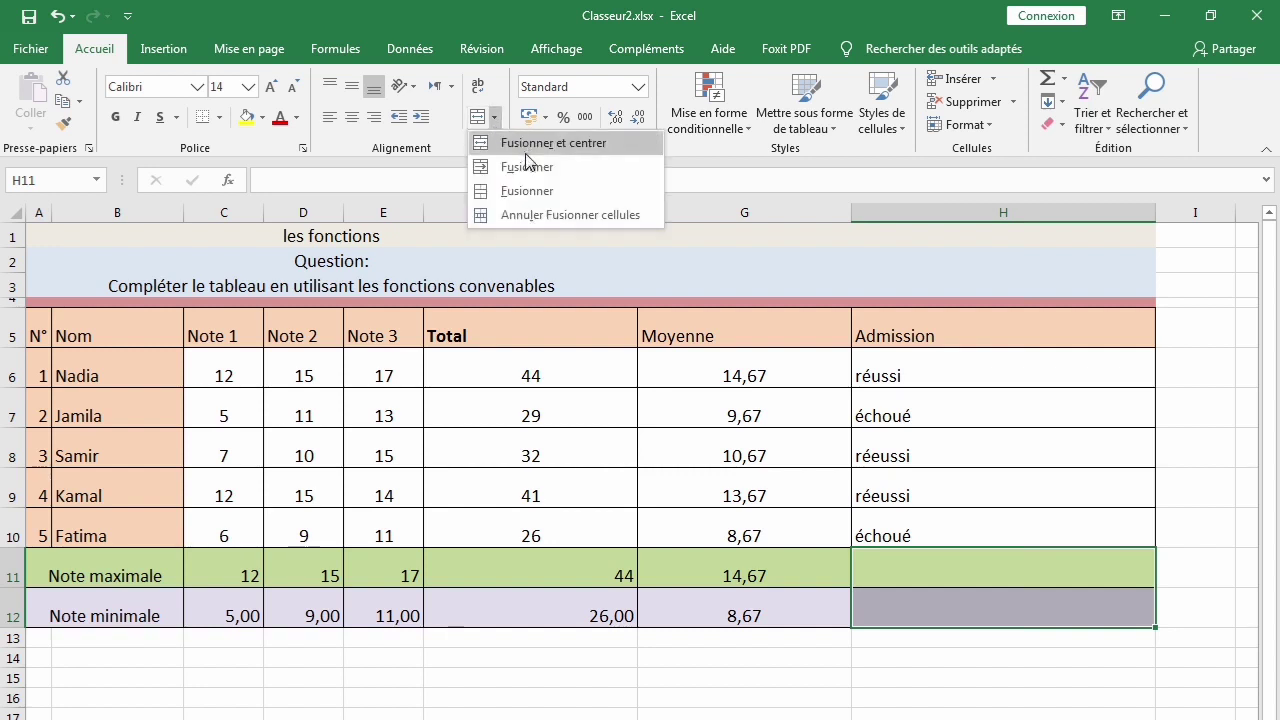
click(534, 145)
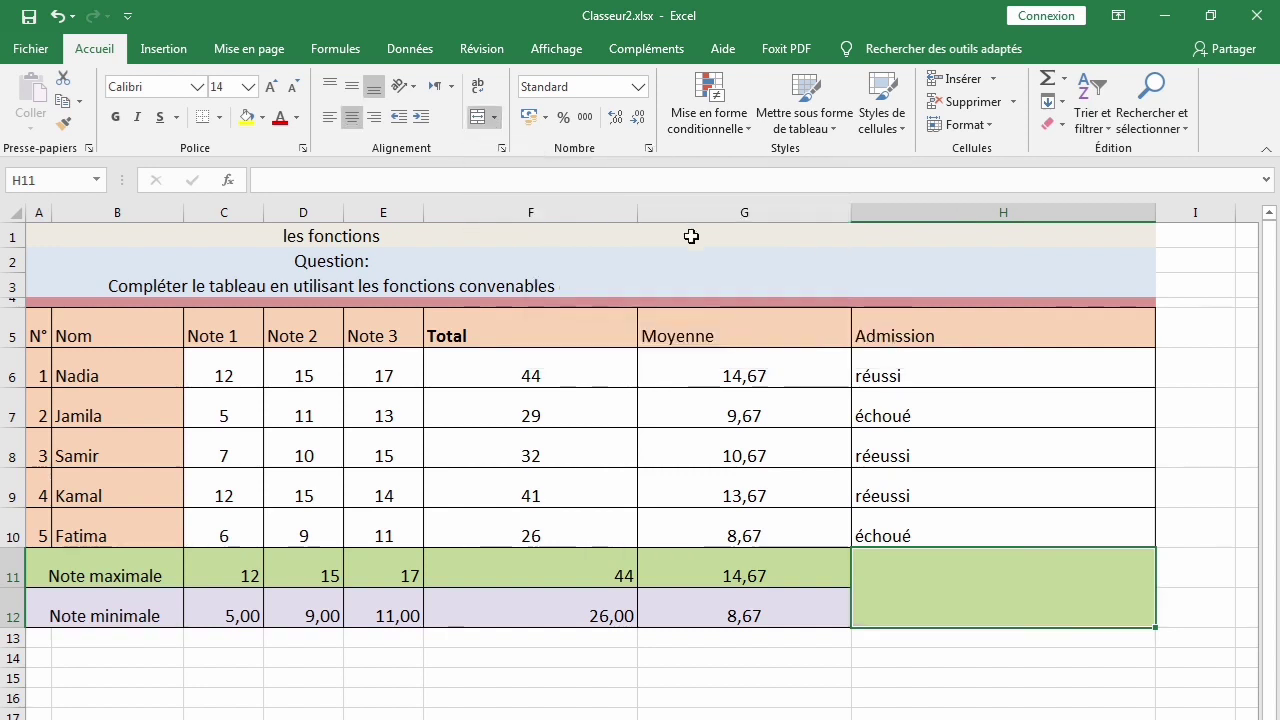
click(976, 532)
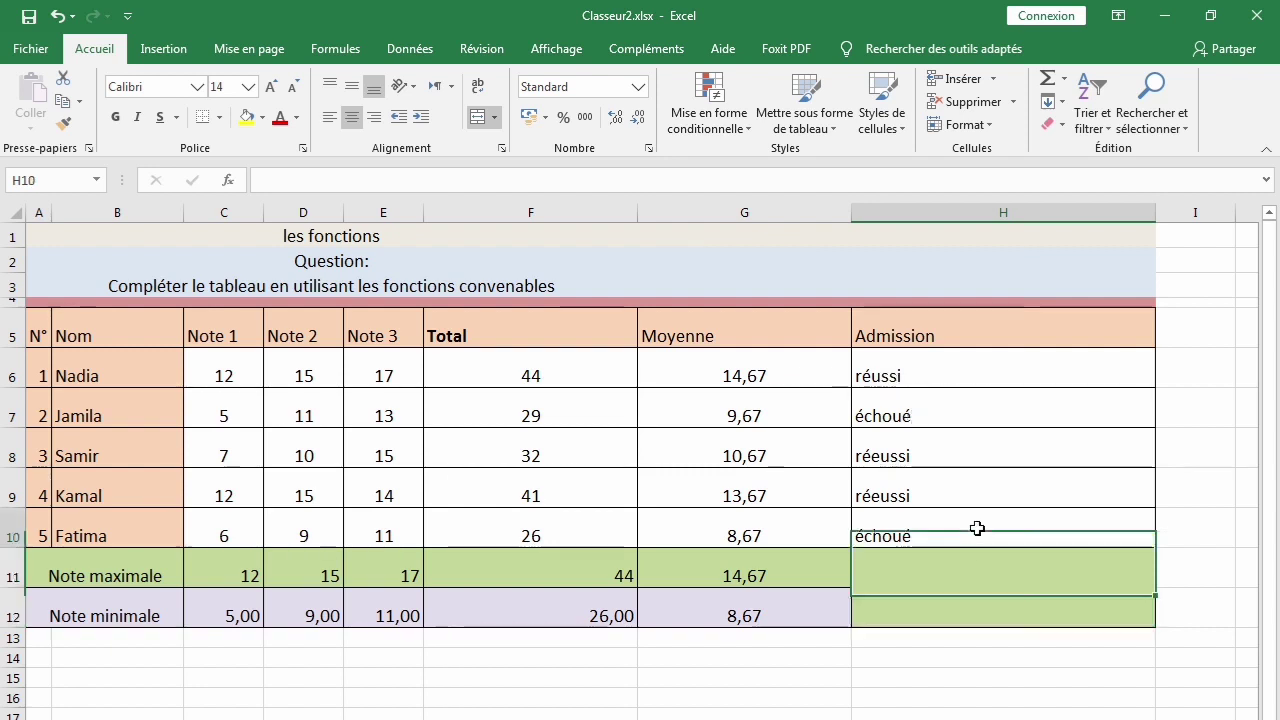